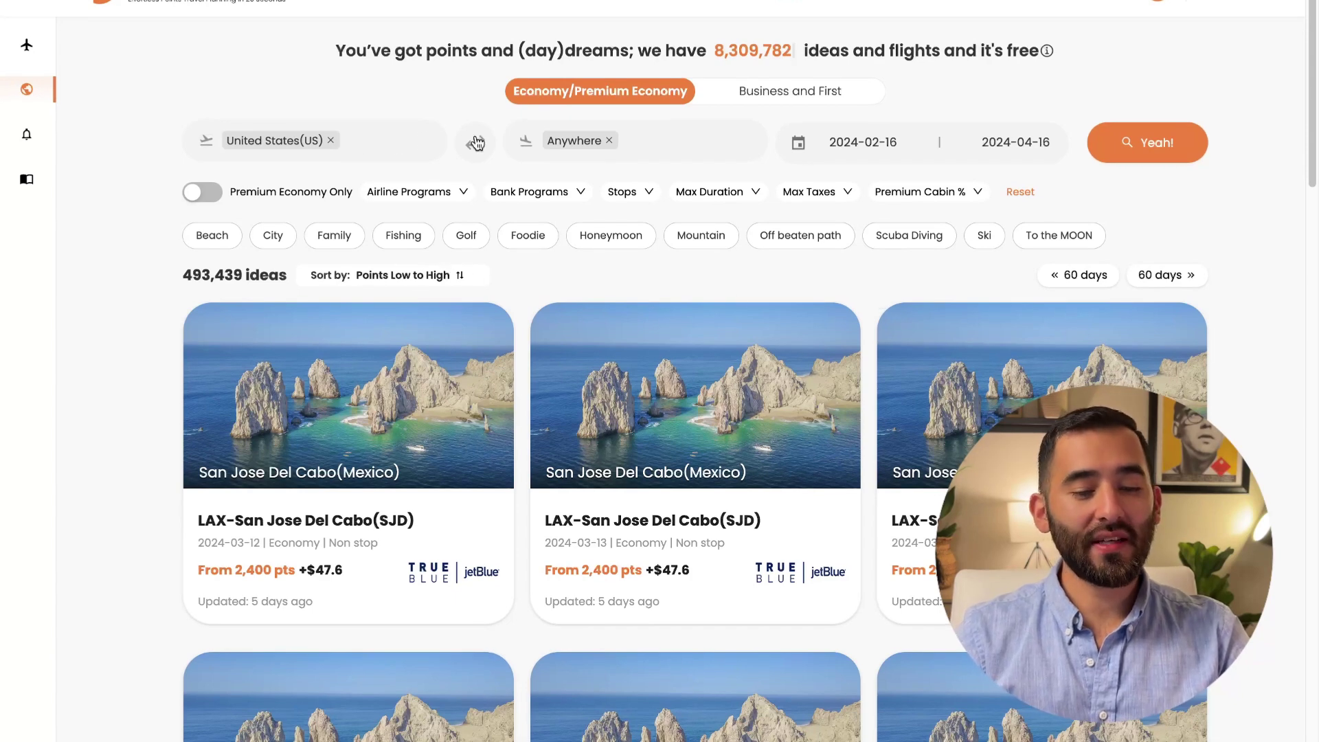
Replace the Anywhere destination with France (FR), Germany (DE) and Switzerland (CH) for flights departing from the United States.
{"action": "left_click", "coordinate": [428, 143]}
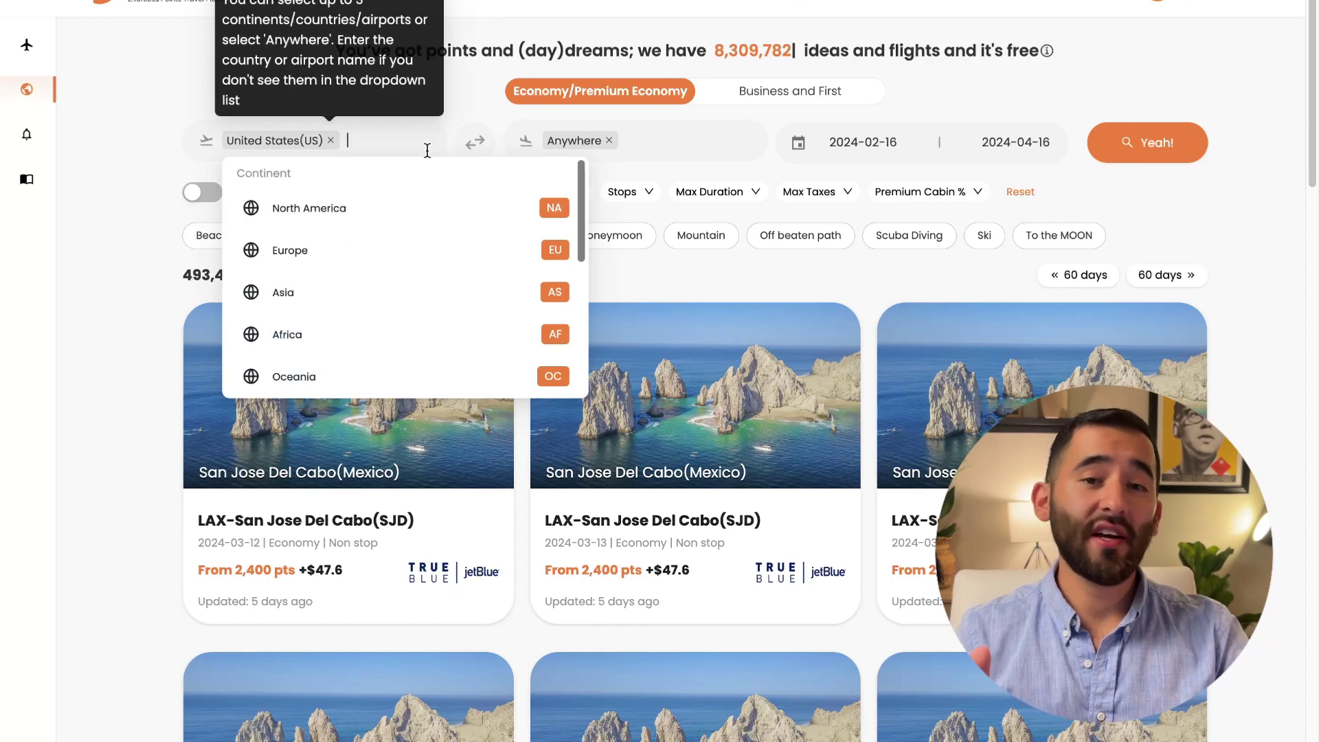
{"action": "left_click", "coordinate": [471, 111]}
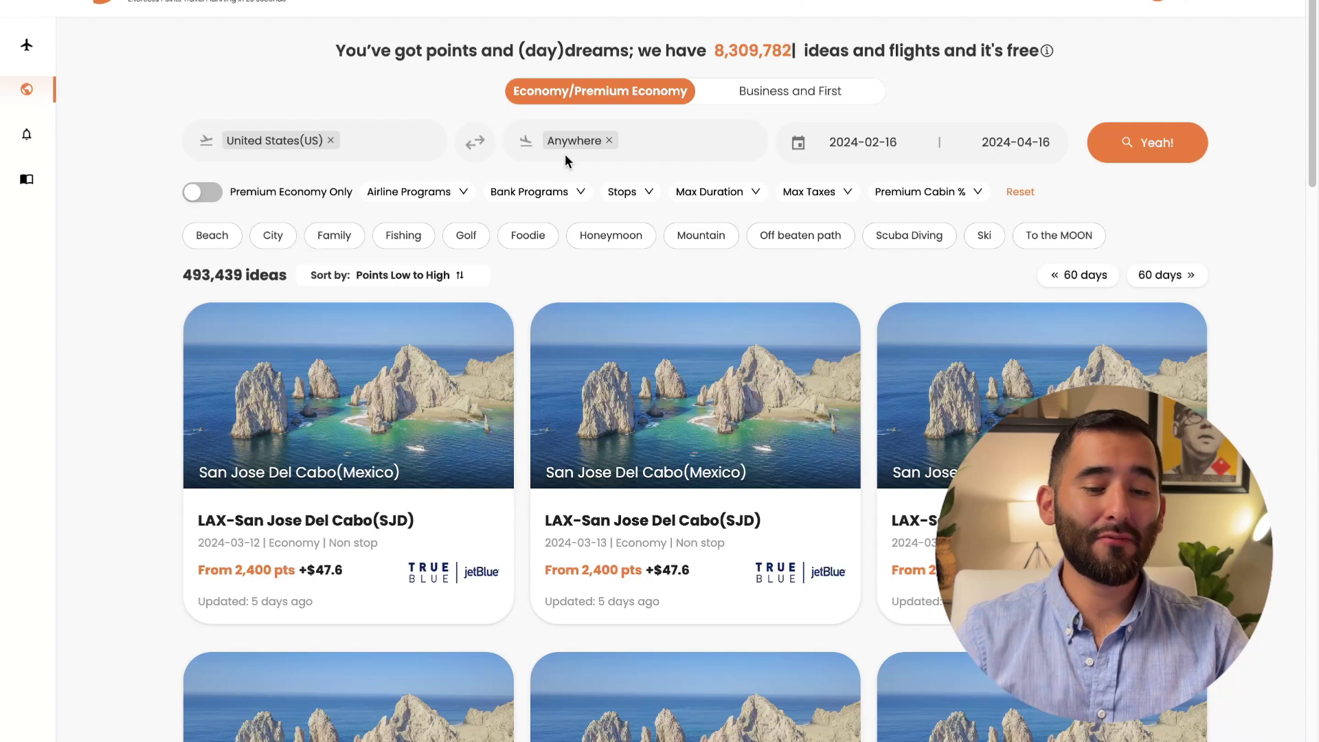
{"action": "left_click", "coordinate": [609, 141]}
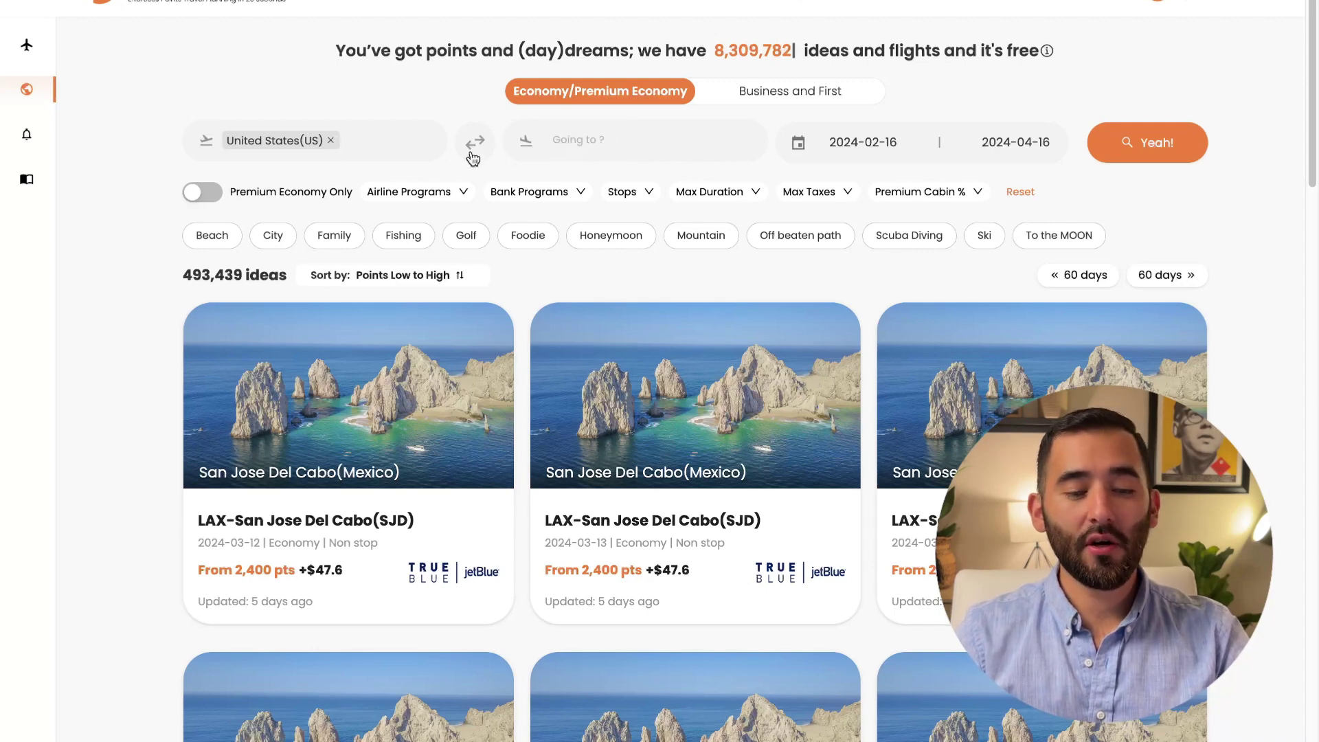
{"action": "left_click", "coordinate": [579, 145]}
{"action": "type", "text": "france"}
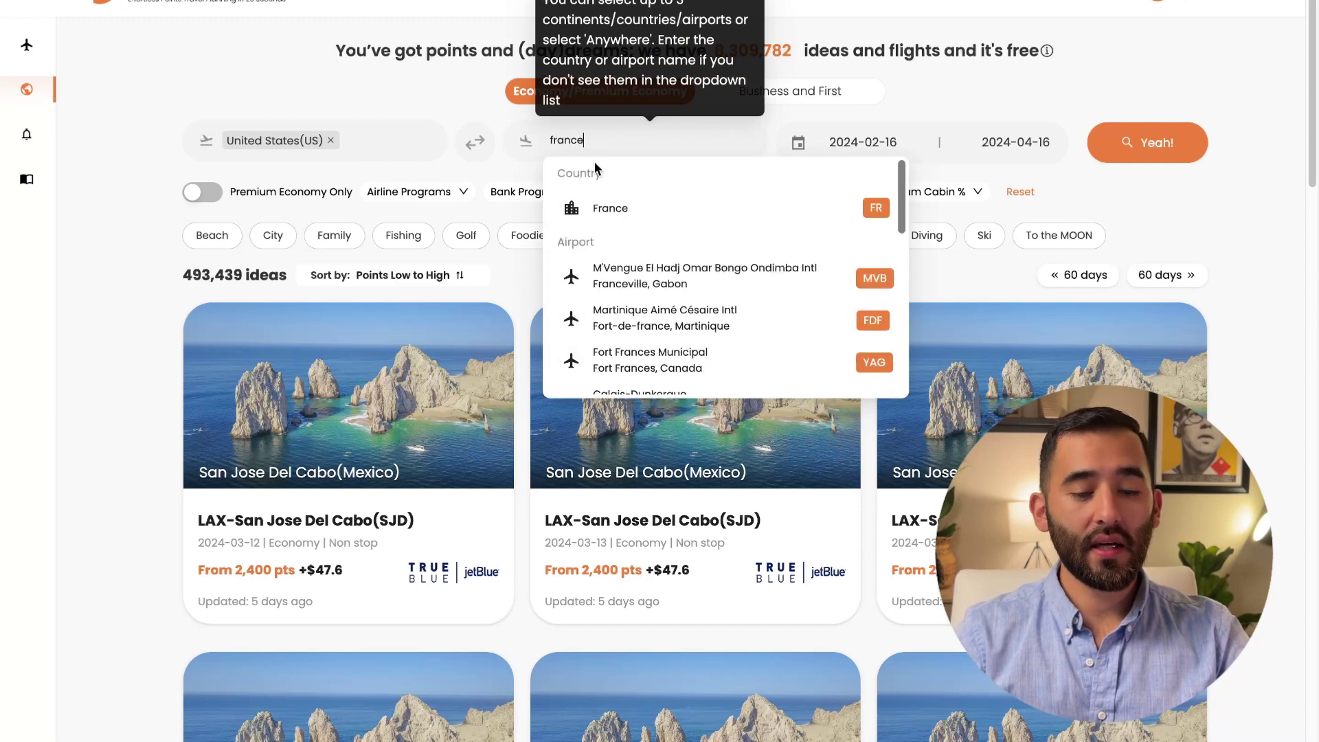
{"action": "left_click", "coordinate": [629, 215]}
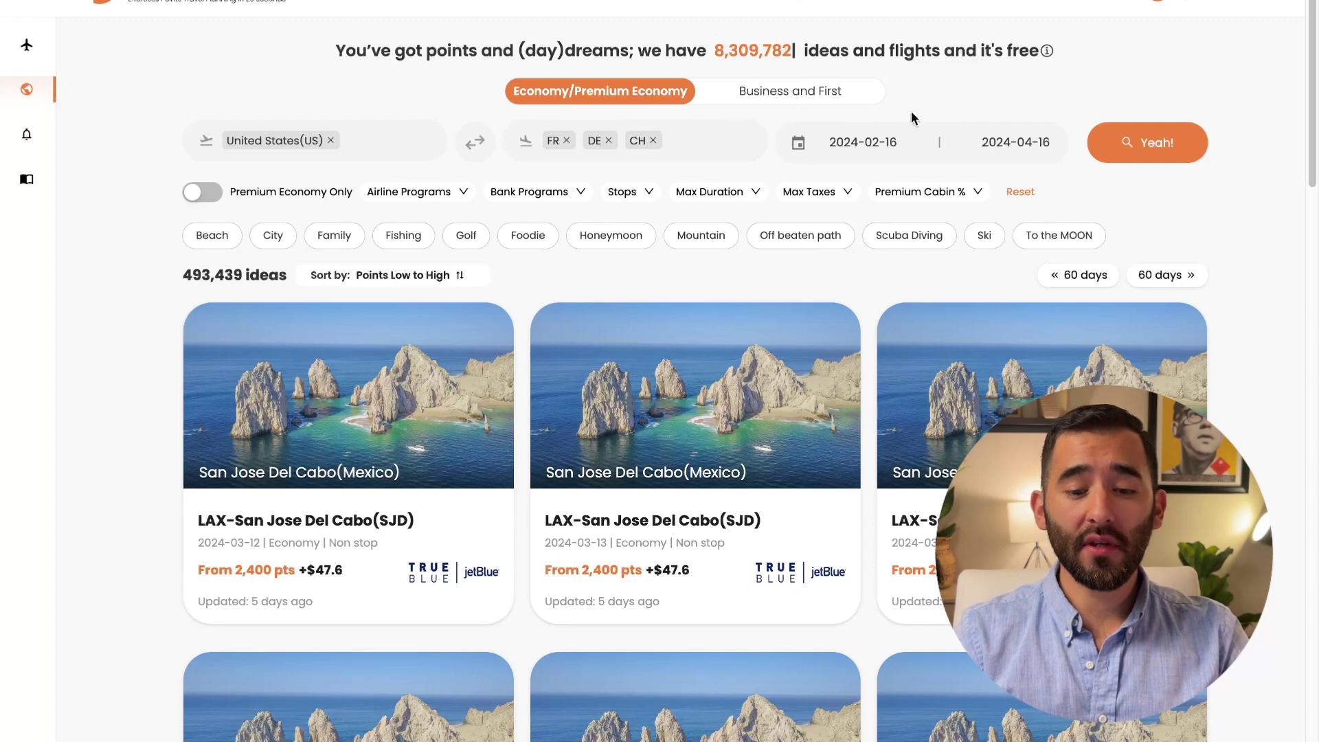
Set the travel date range from 2024-11-20 to 2024-12-31.
{"action": "left_click", "coordinate": [898, 137]}
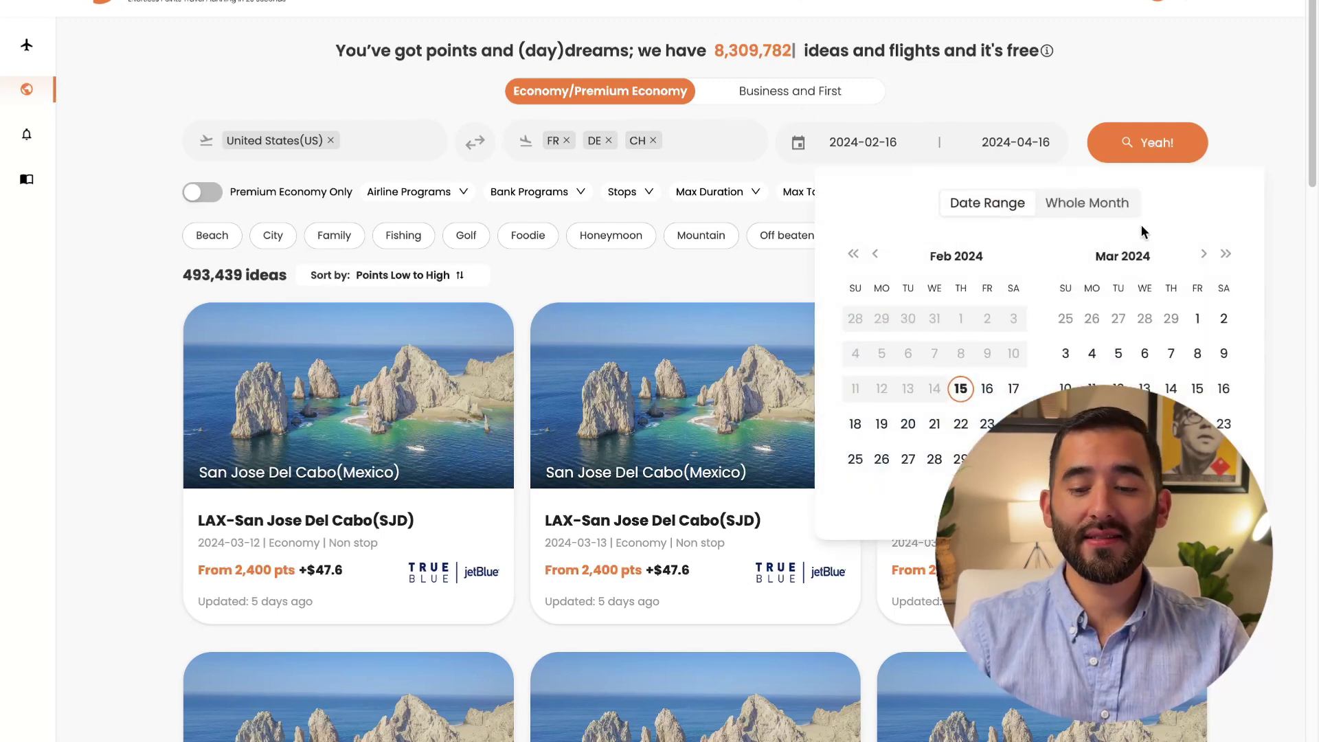
{"action": "left_click", "coordinate": [1203, 254]}
{"action": "left_click", "coordinate": [1203, 254]}
{"action": "left_click", "coordinate": [1204, 255]}
{"action": "left_click", "coordinate": [1204, 254]}
{"action": "left_click", "coordinate": [1204, 254]}
{"action": "left_click", "coordinate": [1204, 255]}
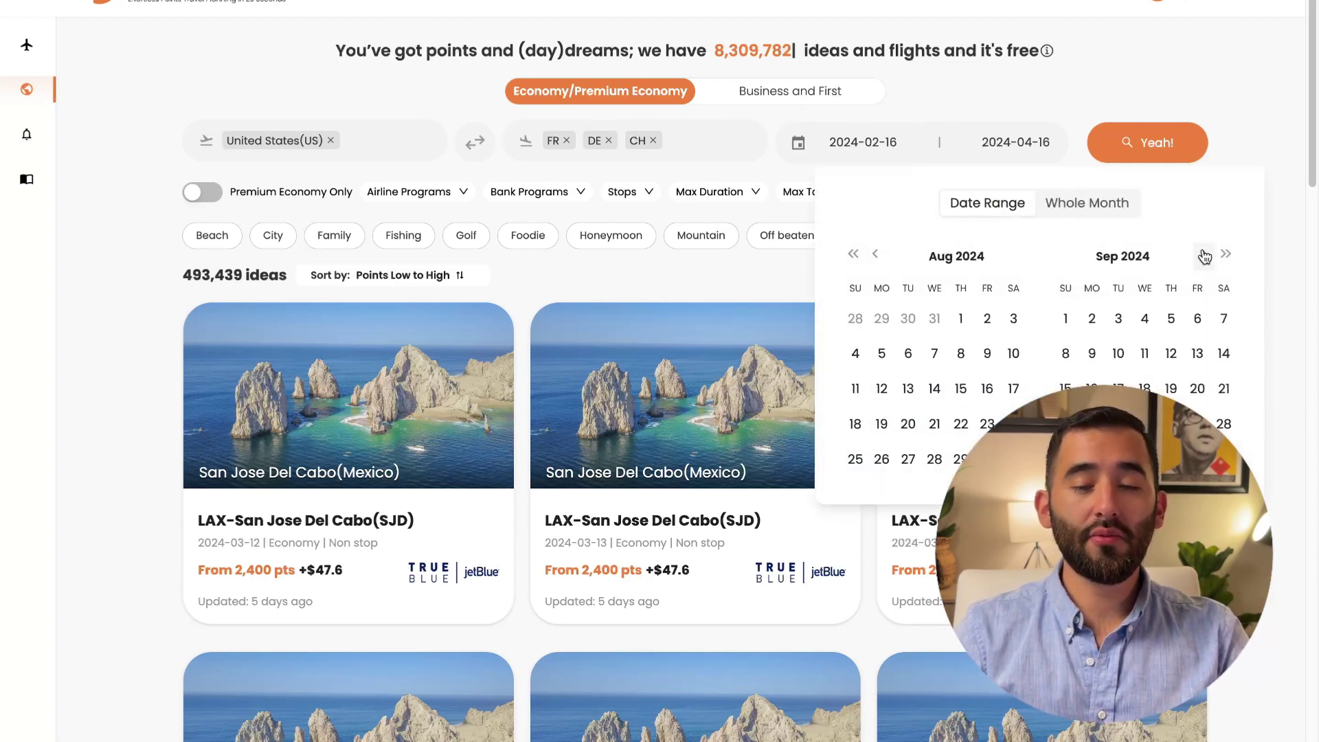
{"action": "left_click", "coordinate": [1203, 255]}
{"action": "left_click", "coordinate": [1203, 255]}
{"action": "left_click", "coordinate": [1204, 255]}
{"action": "left_click", "coordinate": [1204, 254]}
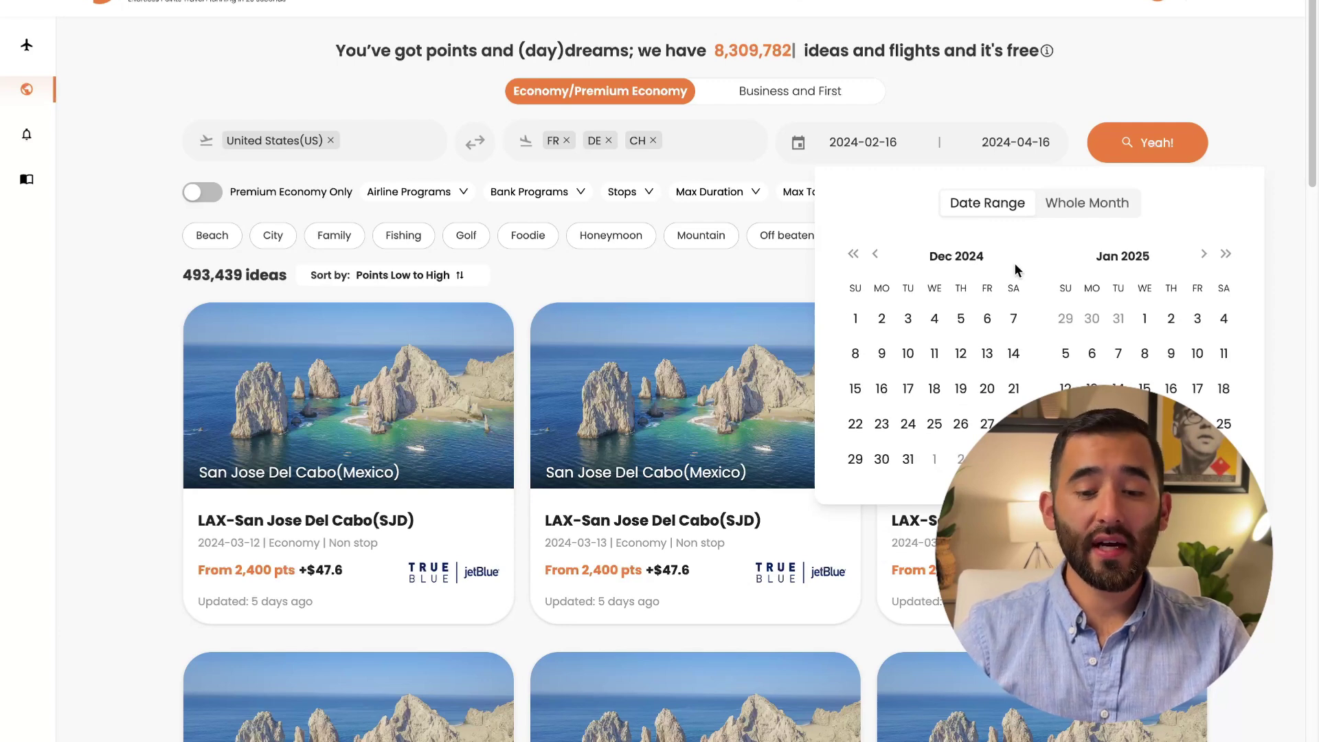
{"action": "left_click", "coordinate": [879, 255]}
{"action": "left_click", "coordinate": [879, 255]}
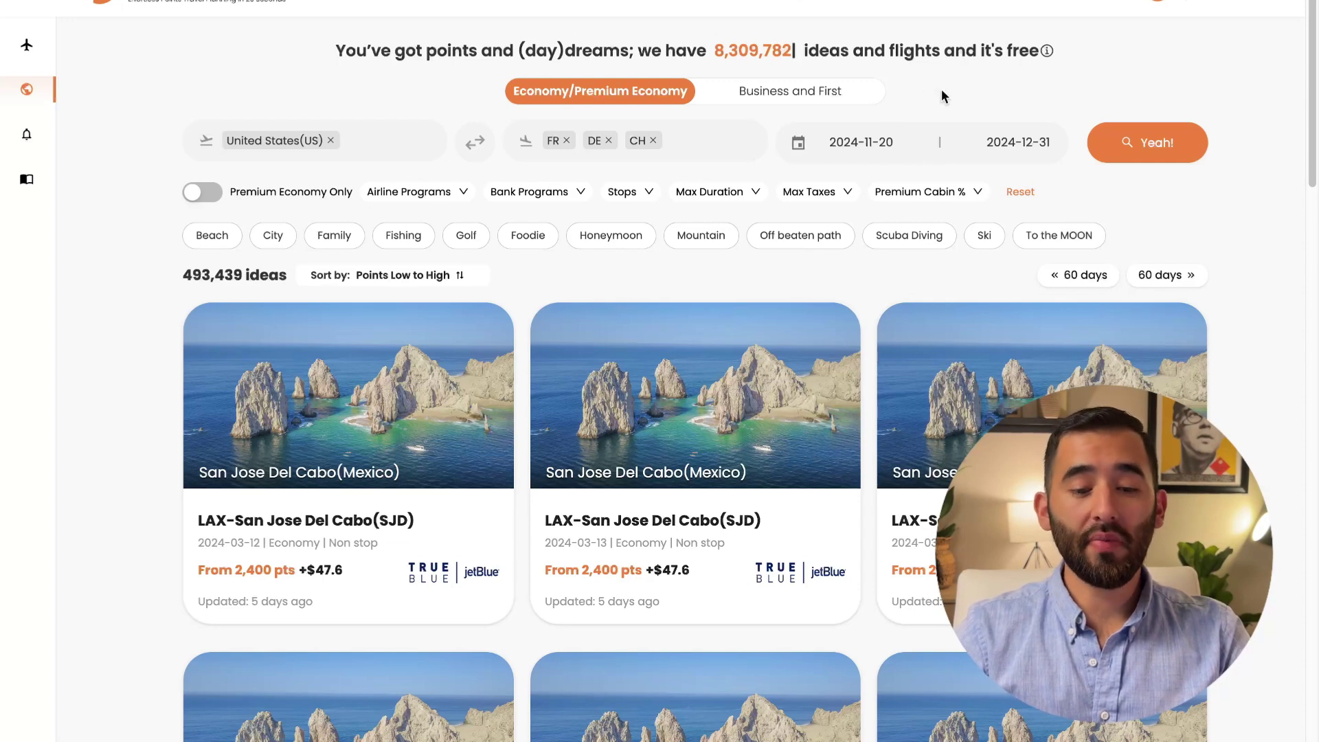
Switch the cabin class to Business and First and run the flight search.
{"action": "left_click", "coordinate": [790, 94]}
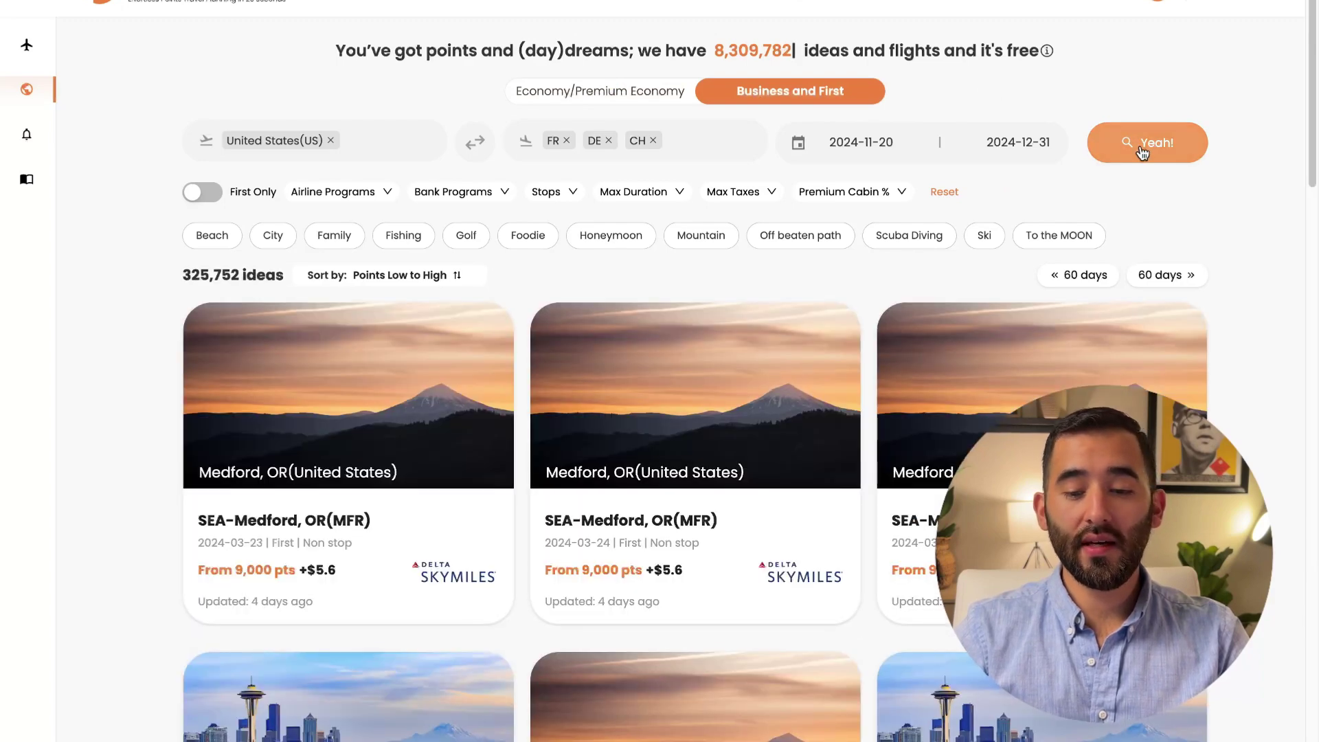
{"action": "left_click", "coordinate": [1143, 147]}
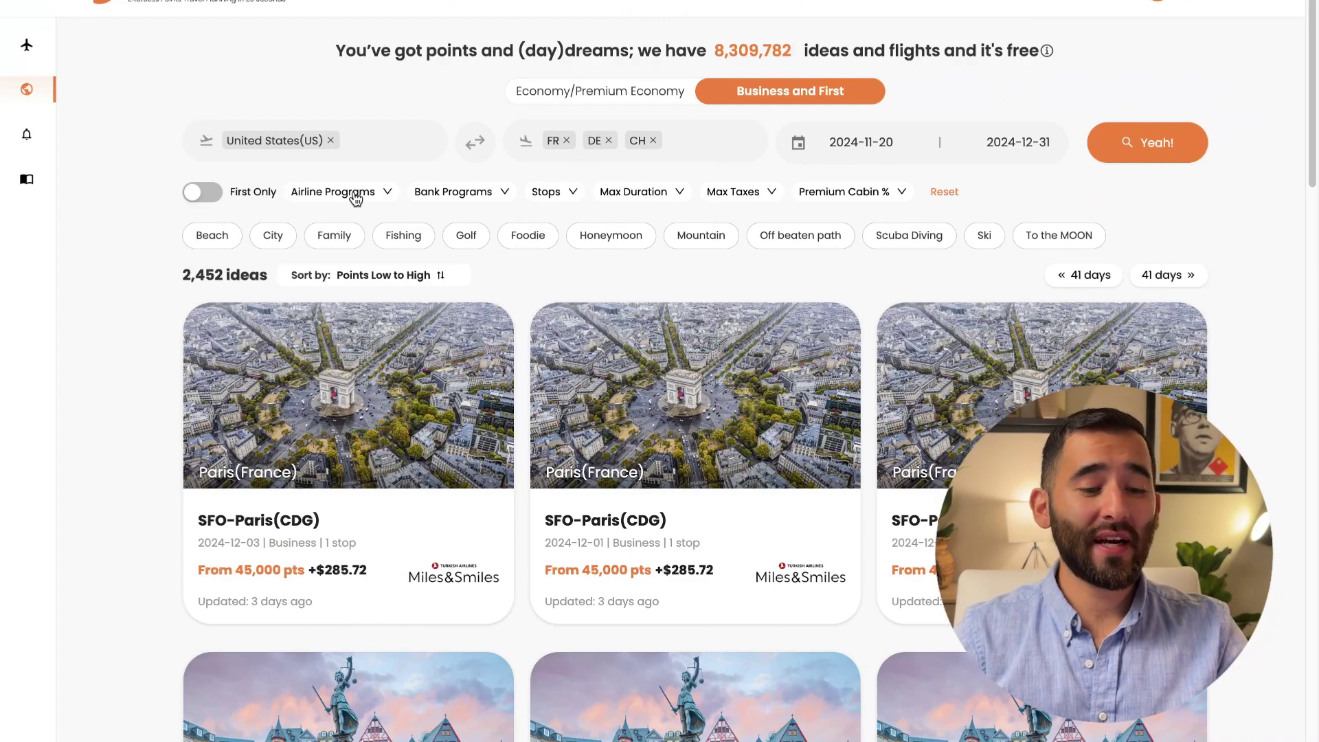
Examine the airline programs available as filters and browse the flight results for their points prices, taxes and loyalty programs.
{"action": "left_click", "coordinate": [387, 193]}
{"action": "scroll", "coordinate": [427, 260], "scroll_direction": "down", "scroll_amount": 1}
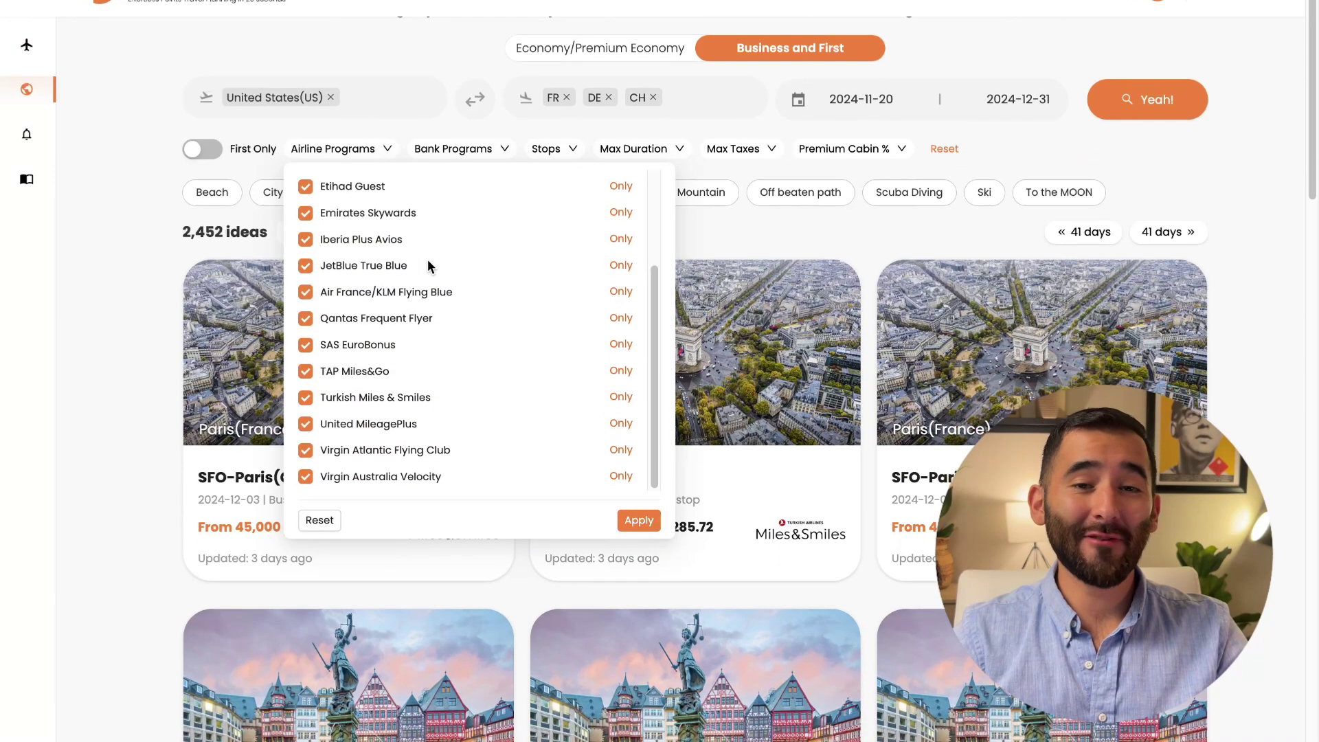
{"action": "scroll", "coordinate": [428, 259], "scroll_direction": "up", "scroll_amount": 1}
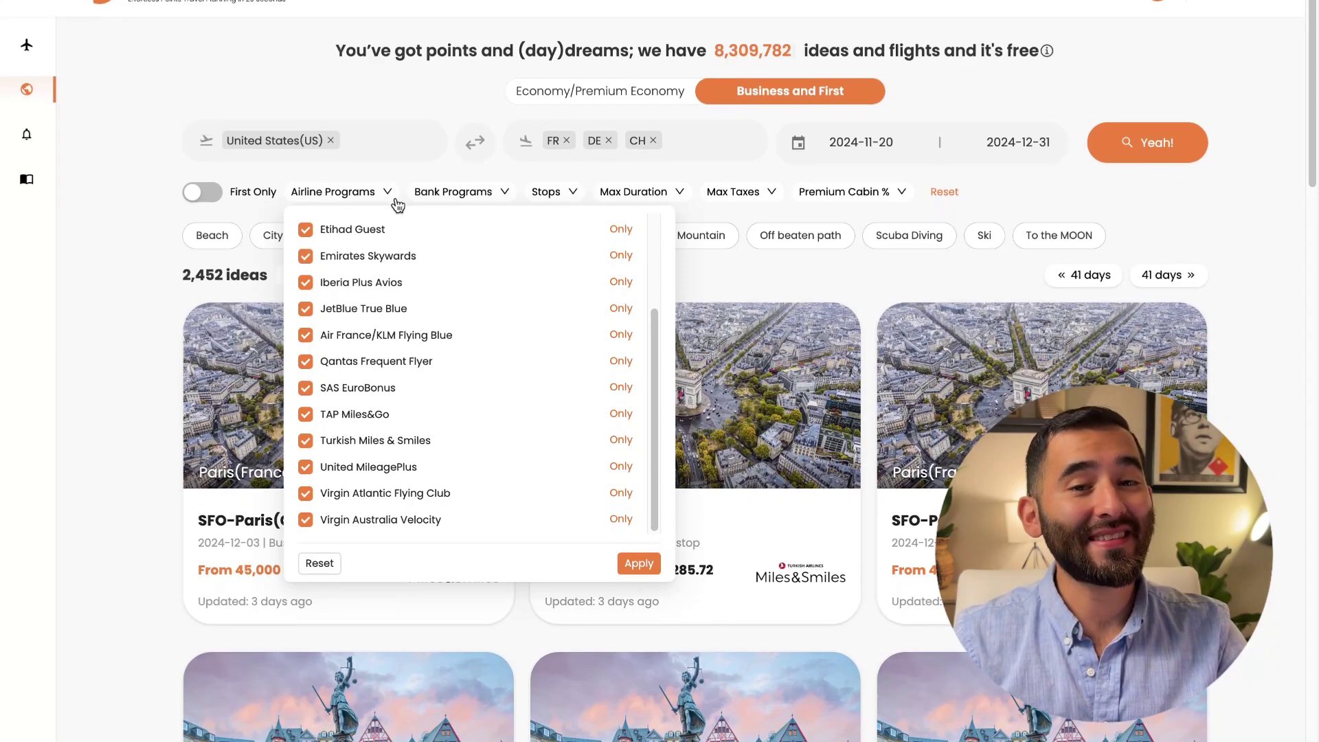
{"action": "left_click", "coordinate": [389, 195]}
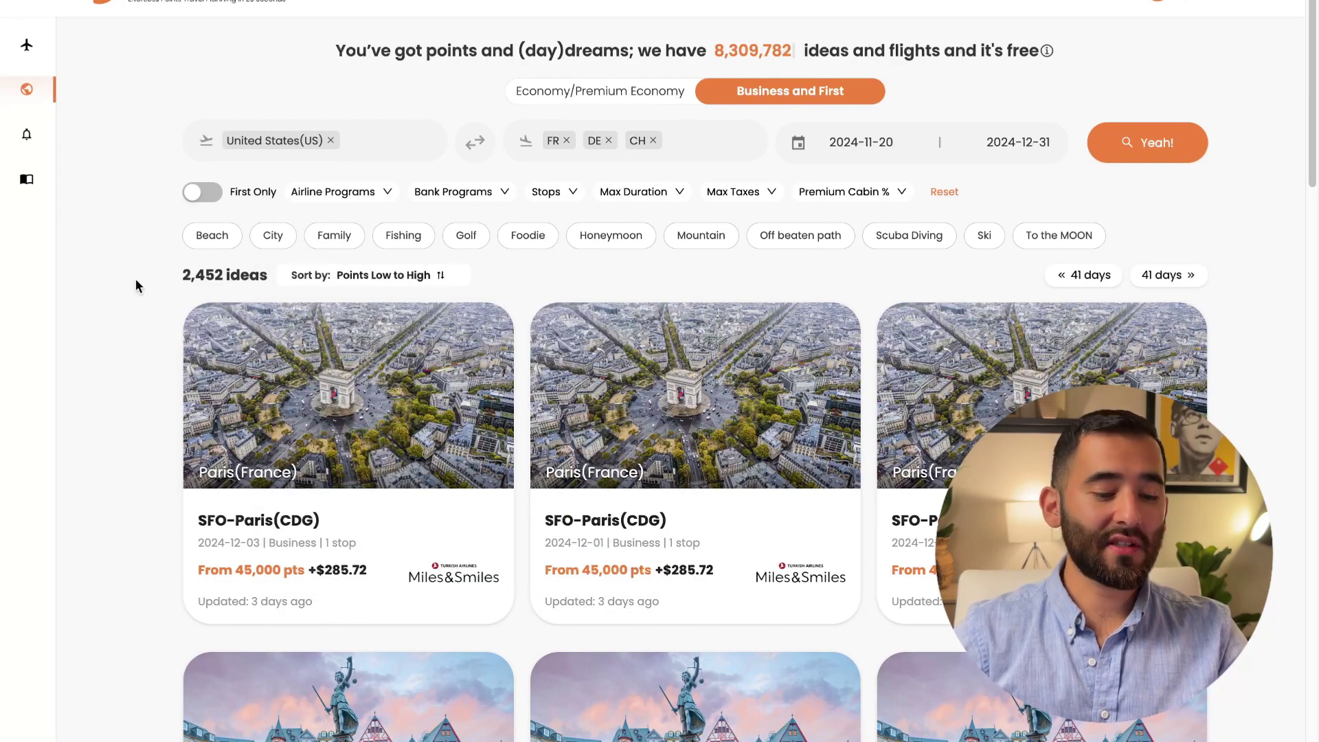
{"action": "scroll", "coordinate": [107, 306], "scroll_direction": "down", "scroll_amount": 2}
{"action": "scroll", "coordinate": [107, 304], "scroll_direction": "down", "scroll_amount": 1}
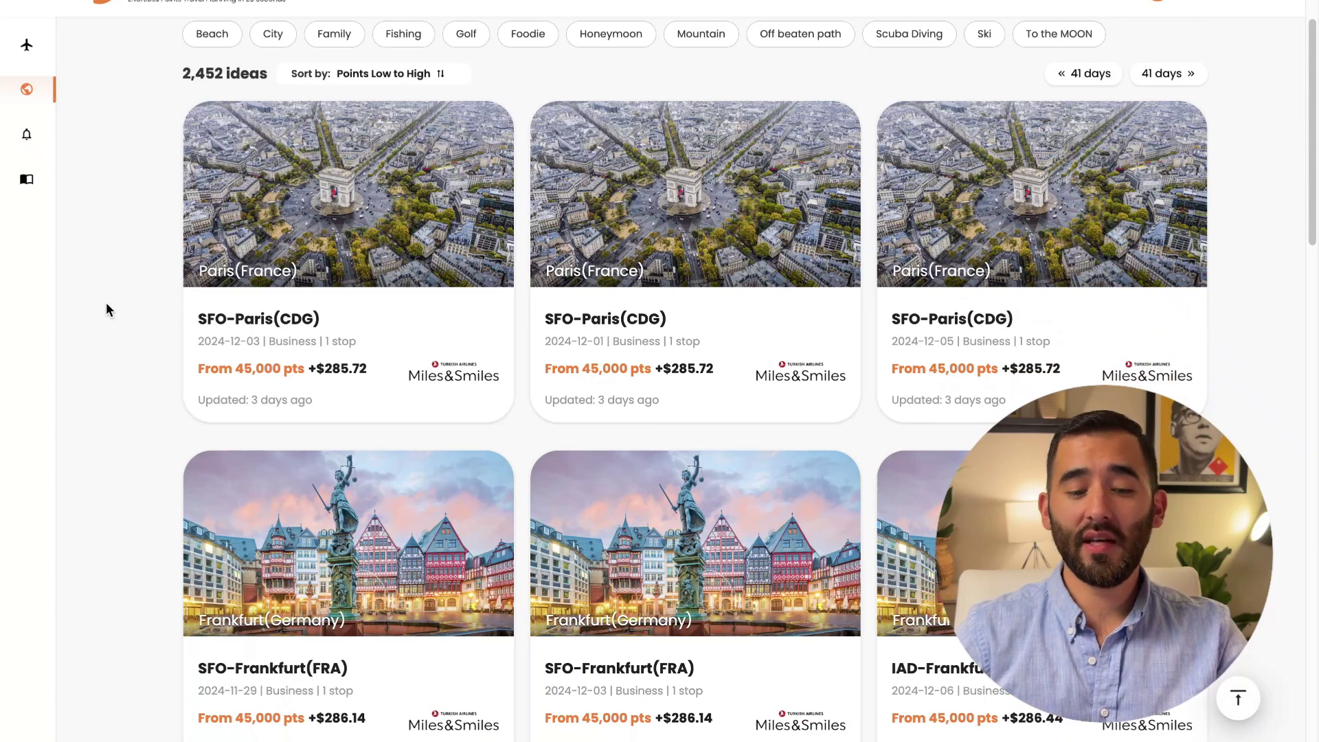
{"action": "scroll", "coordinate": [107, 305], "scroll_direction": "down", "scroll_amount": 2}
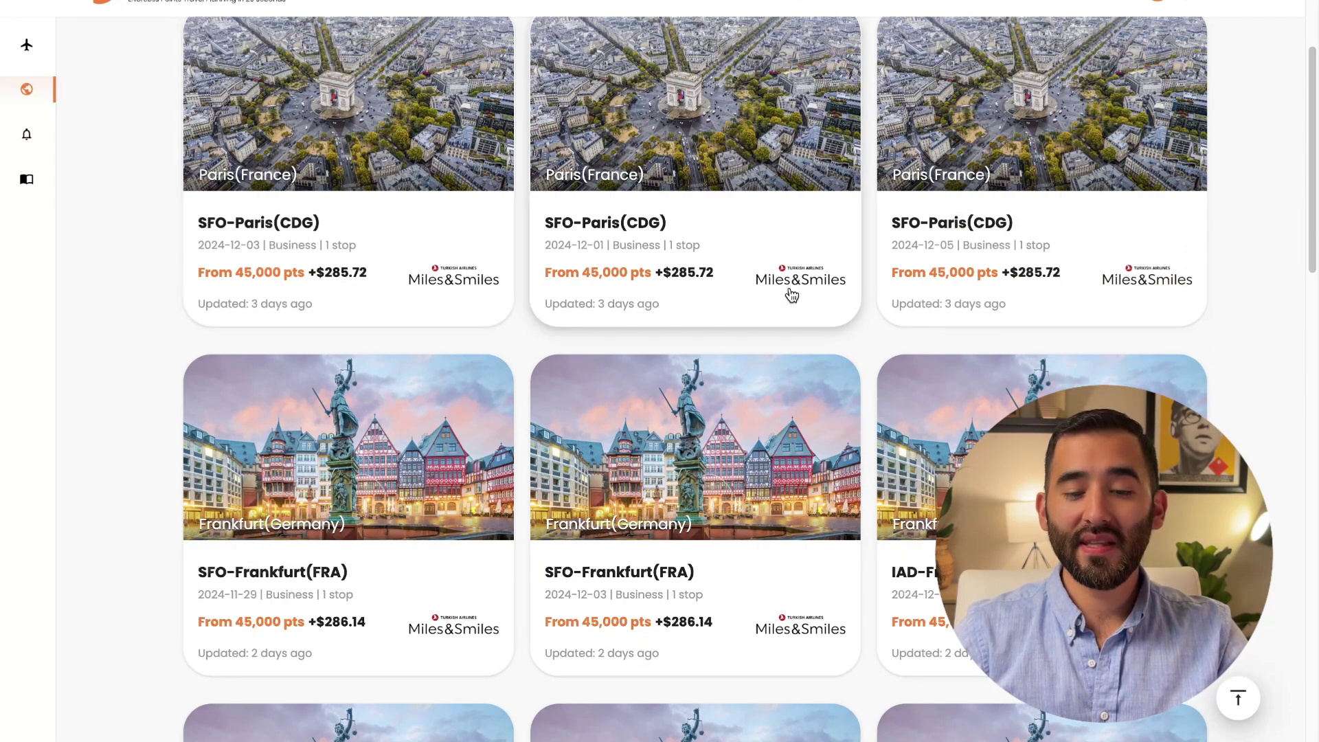
{"action": "scroll", "coordinate": [1250, 307], "scroll_direction": "up", "scroll_amount": 4}
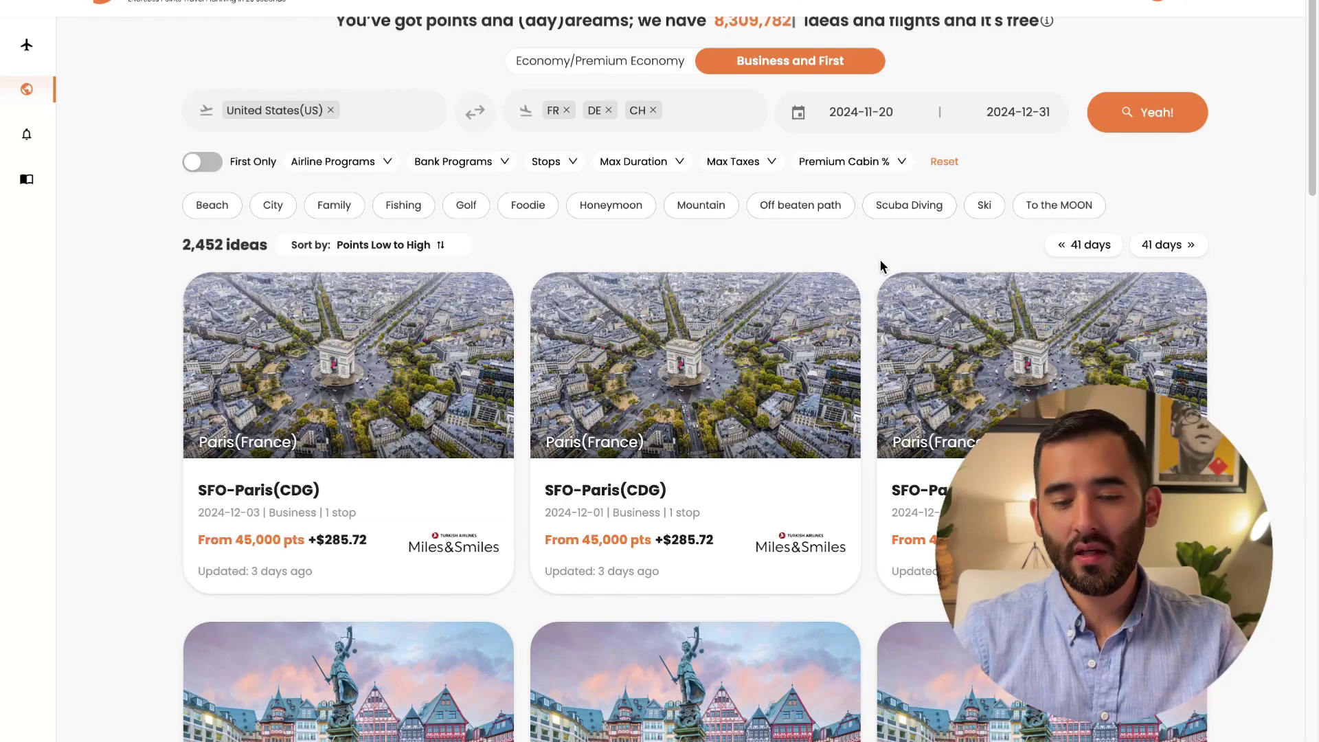
{"action": "scroll", "coordinate": [881, 265], "scroll_direction": "down", "scroll_amount": 11}
{"action": "scroll", "coordinate": [1036, 191], "scroll_direction": "down", "scroll_amount": 4}
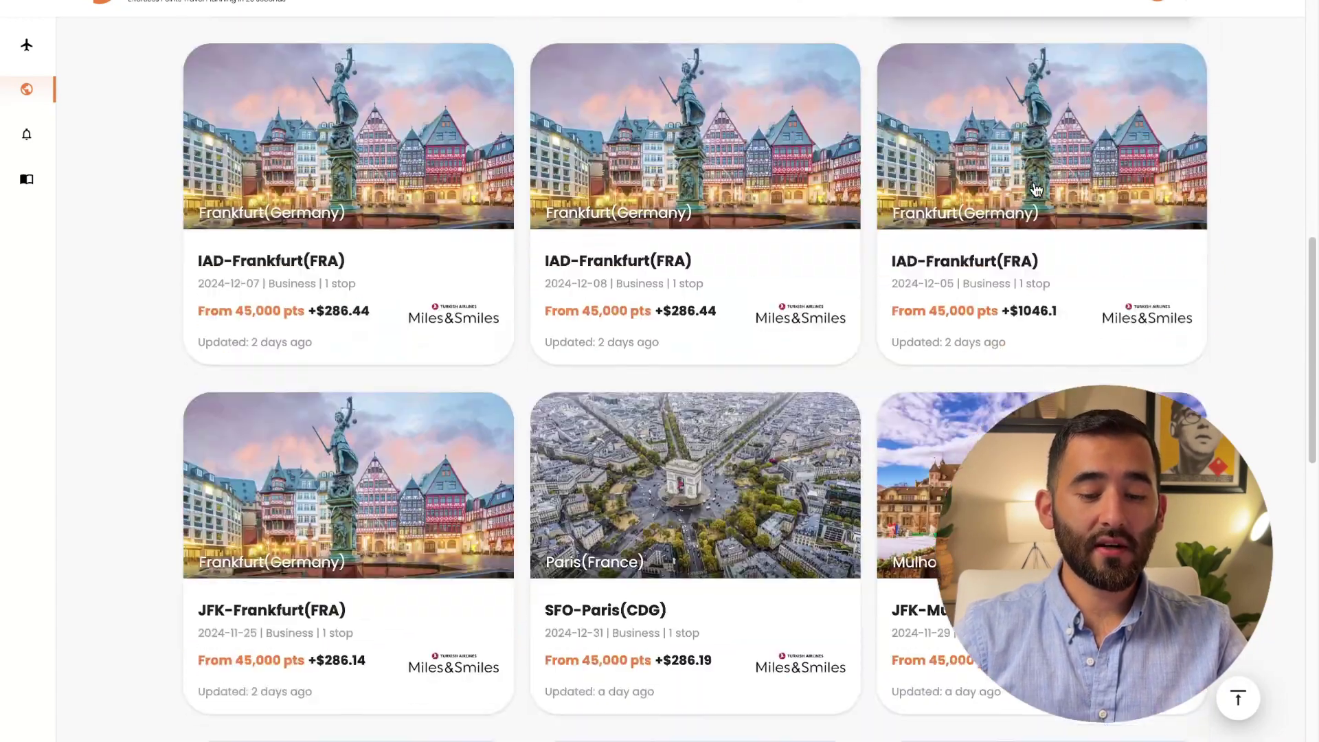
{"action": "scroll", "coordinate": [1036, 191], "scroll_direction": "up", "scroll_amount": 16}
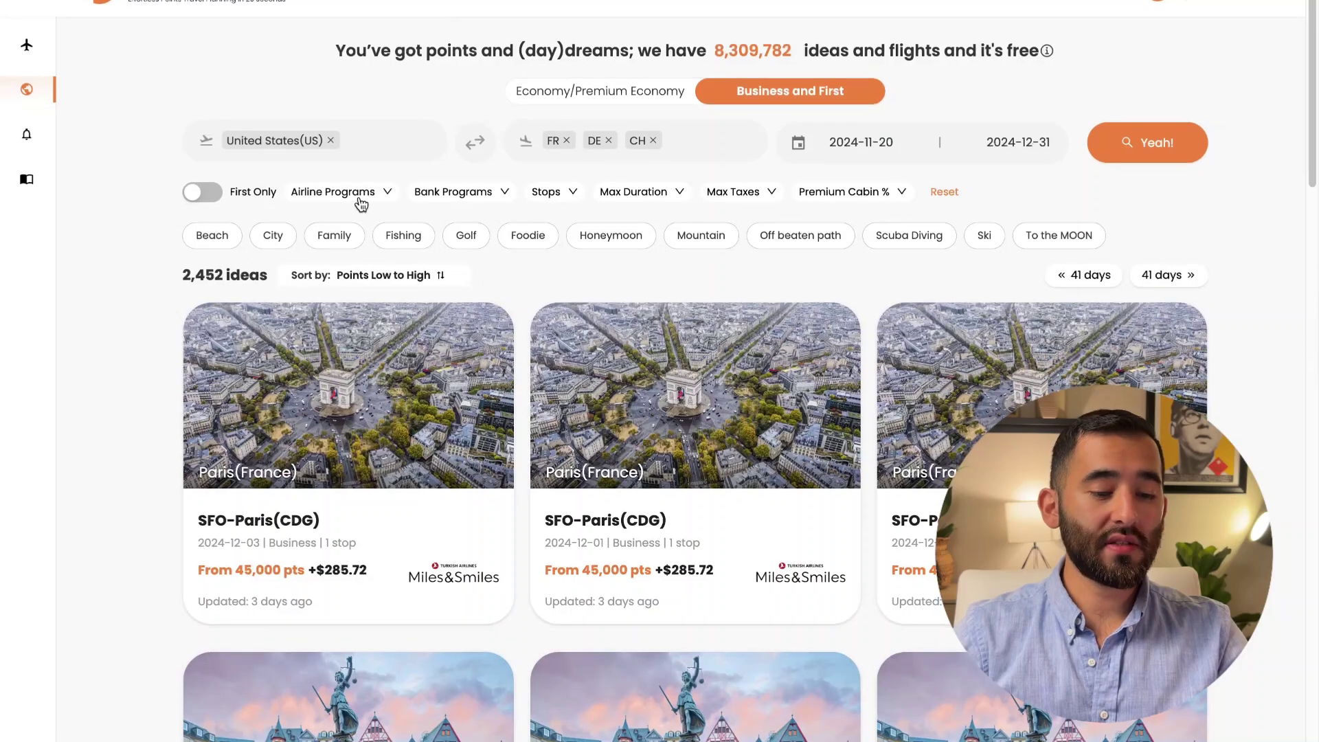
Exclude Turkish Miles & Smiles from the airline programs filter.
{"action": "left_click", "coordinate": [361, 196]}
{"action": "scroll", "coordinate": [392, 334], "scroll_direction": "down", "scroll_amount": 1}
{"action": "scroll", "coordinate": [392, 335], "scroll_direction": "down", "scroll_amount": 2}
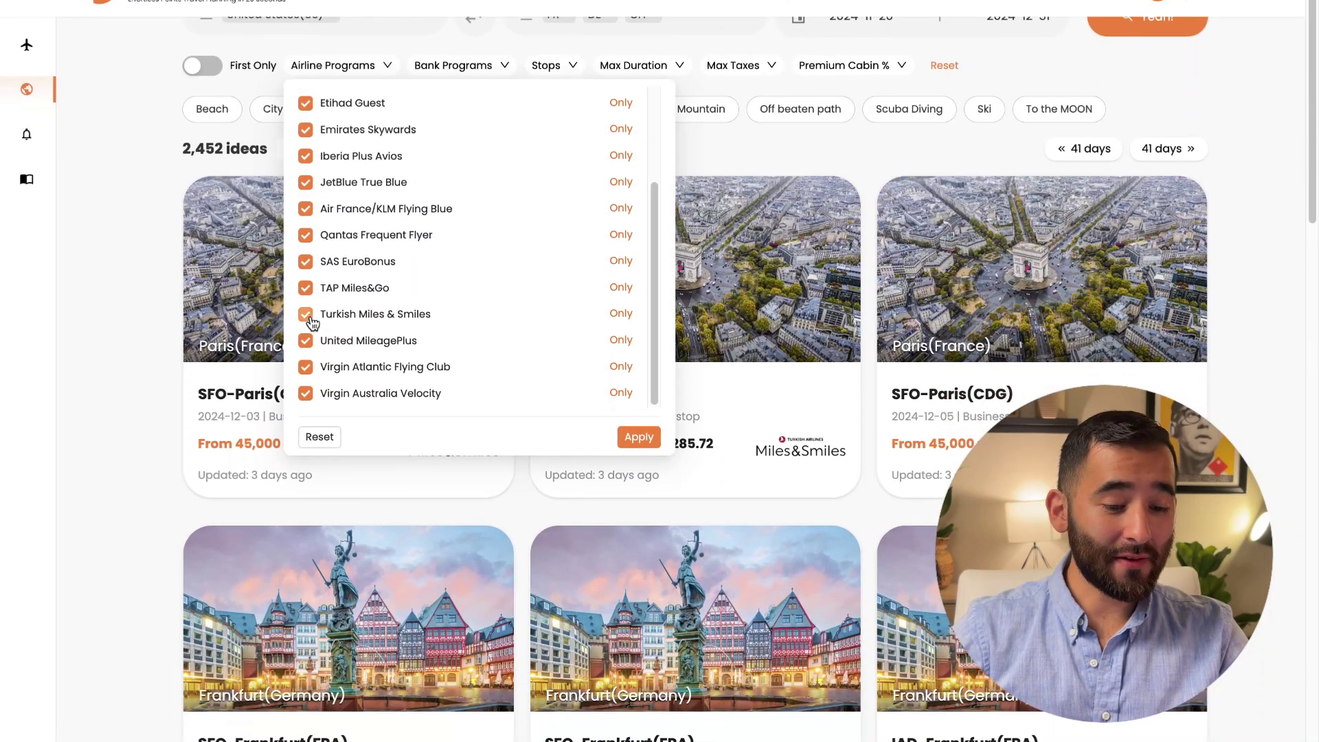
{"action": "left_click", "coordinate": [306, 315]}
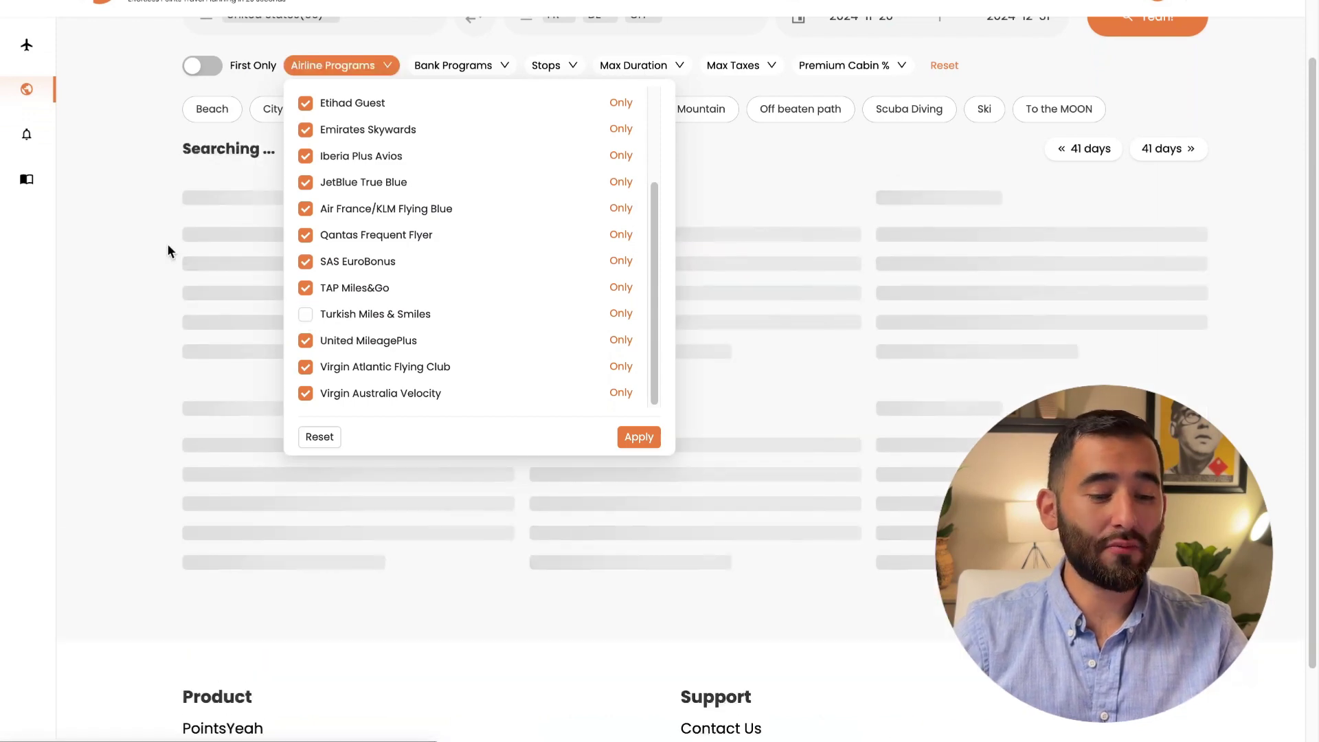
{"action": "left_click", "coordinate": [383, 75]}
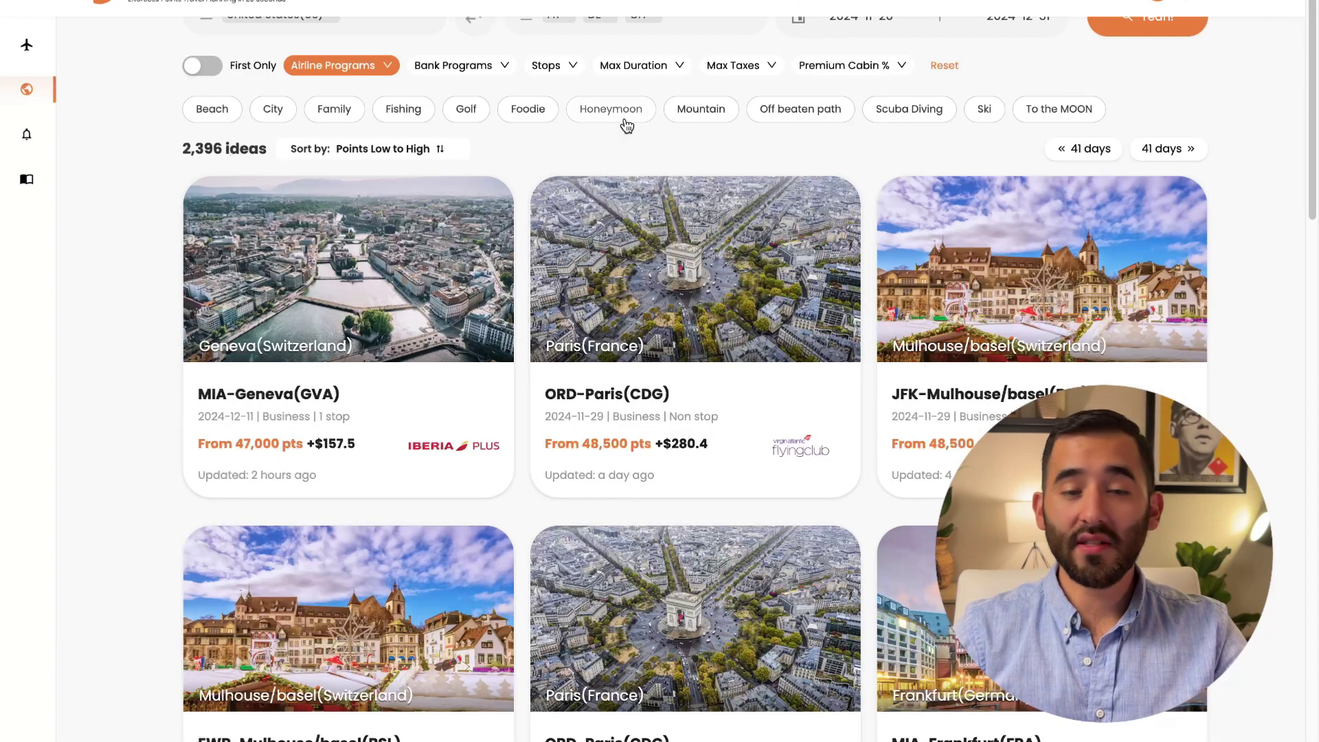
Limit the flight results to maximum taxes of 140.
{"action": "scroll", "coordinate": [625, 120], "scroll_direction": "down", "scroll_amount": 2}
{"action": "scroll", "coordinate": [624, 120], "scroll_direction": "down", "scroll_amount": 5}
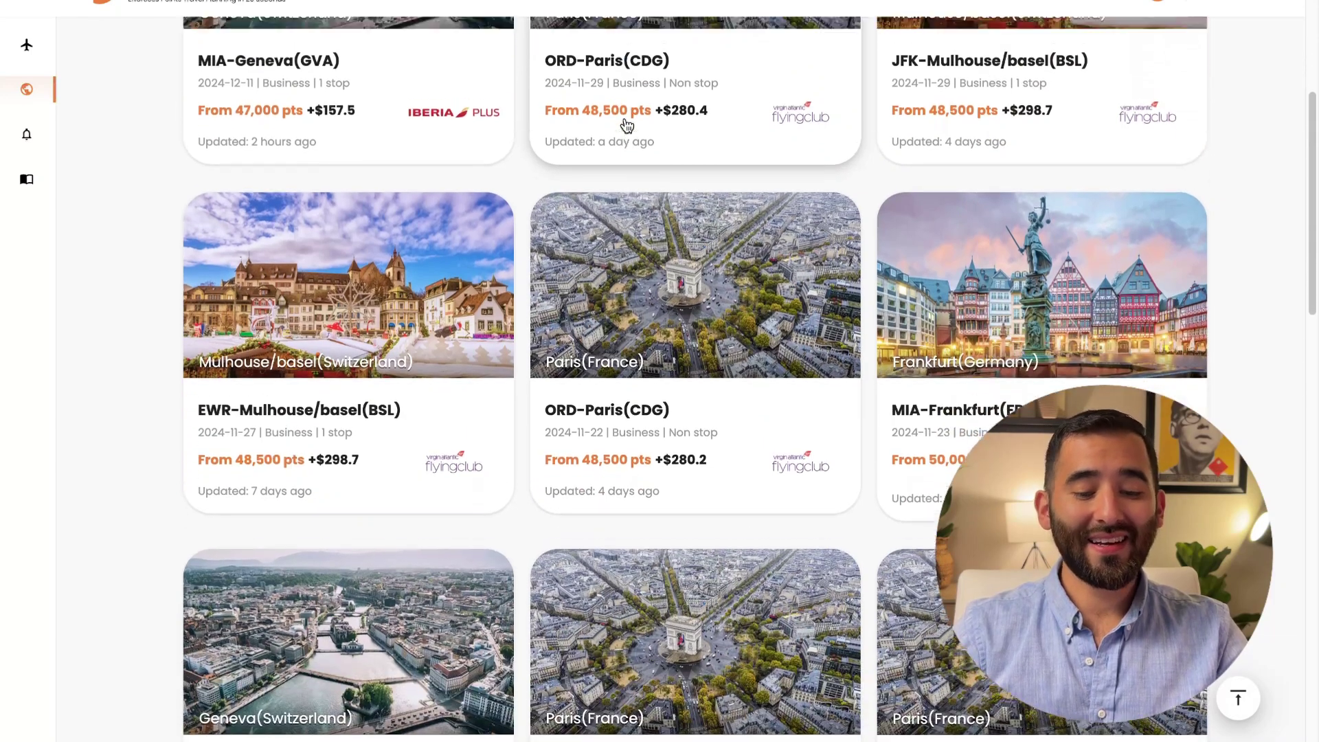
{"action": "scroll", "coordinate": [738, 264], "scroll_direction": "up", "scroll_amount": 7}
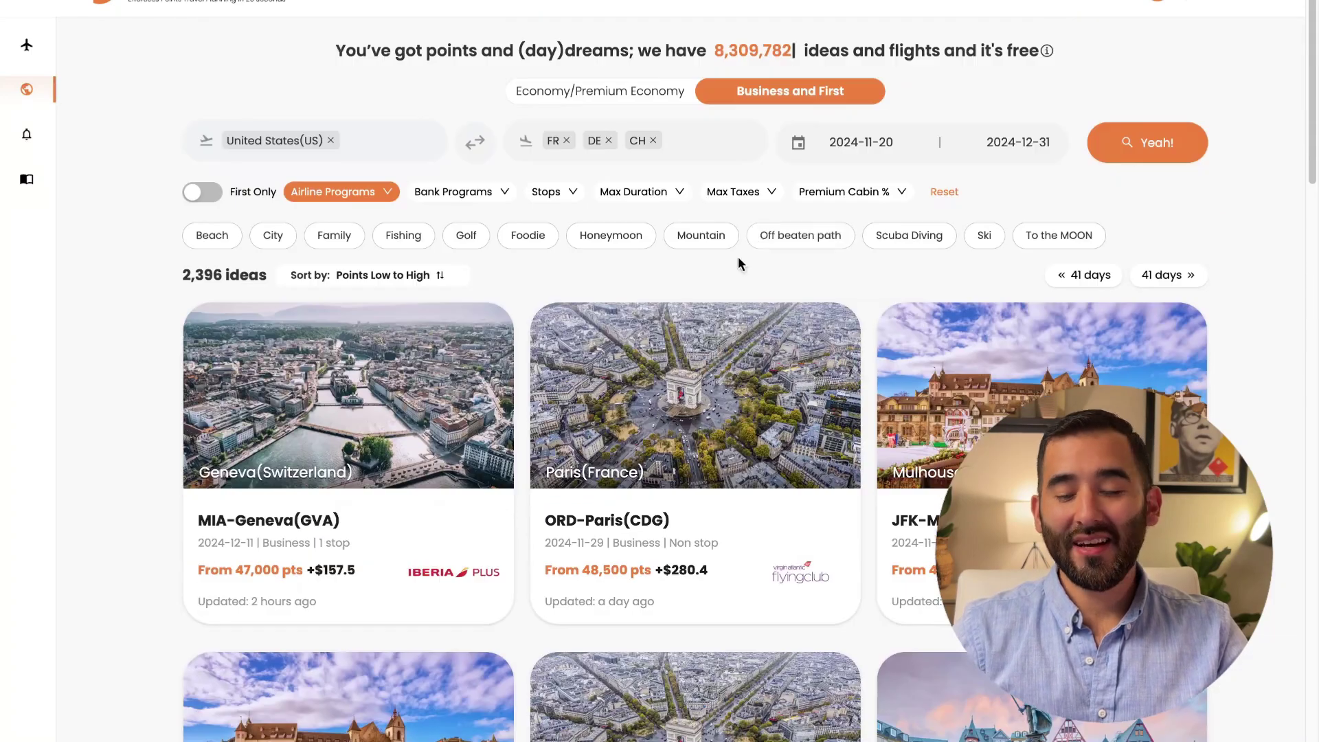
{"action": "left_click", "coordinate": [759, 195]}
{"action": "left_click", "coordinate": [760, 223]}
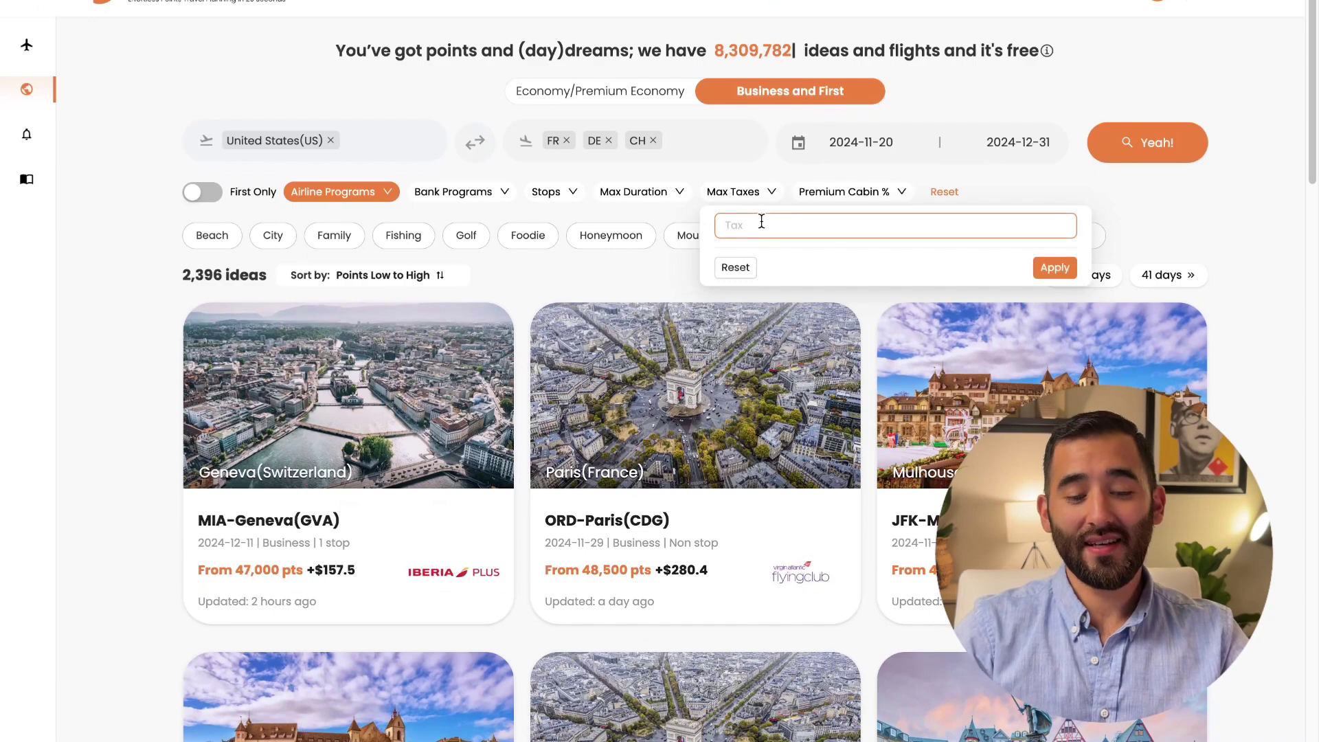
{"action": "type", "text": "140"}
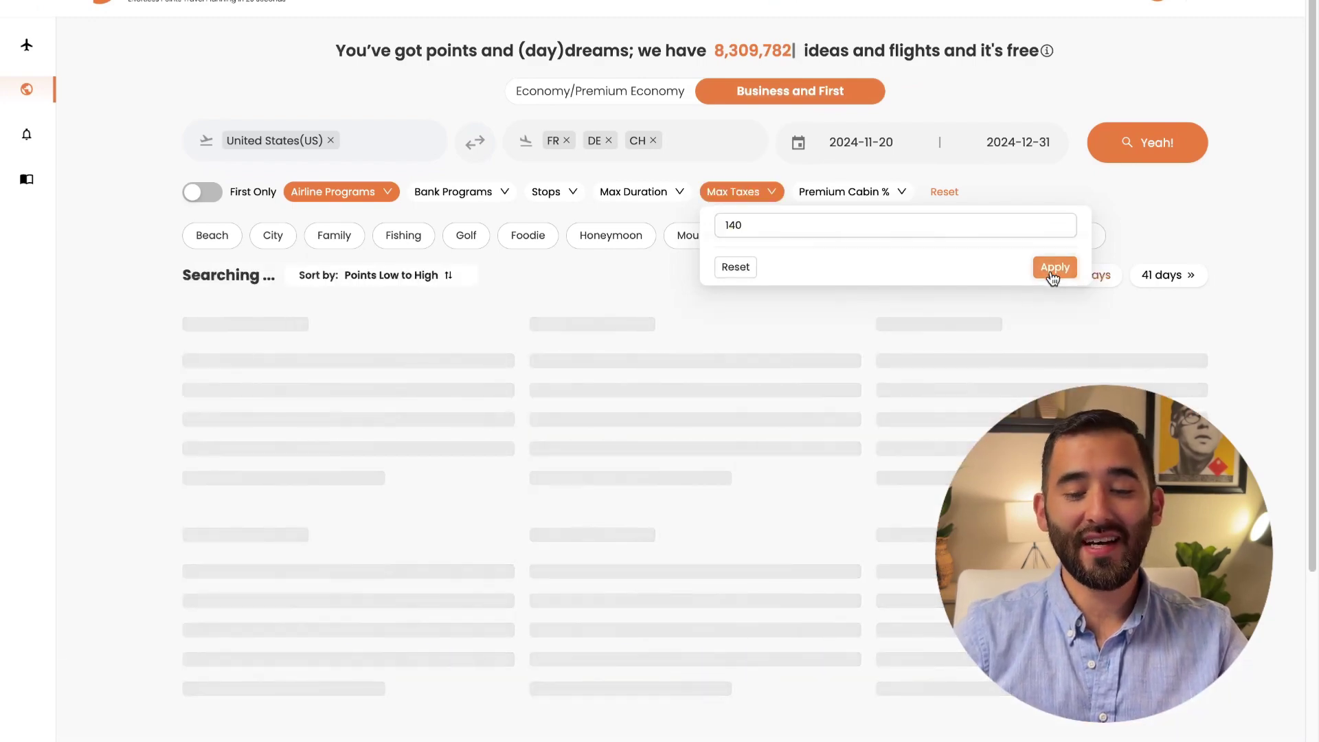
{"action": "left_click", "coordinate": [1053, 269]}
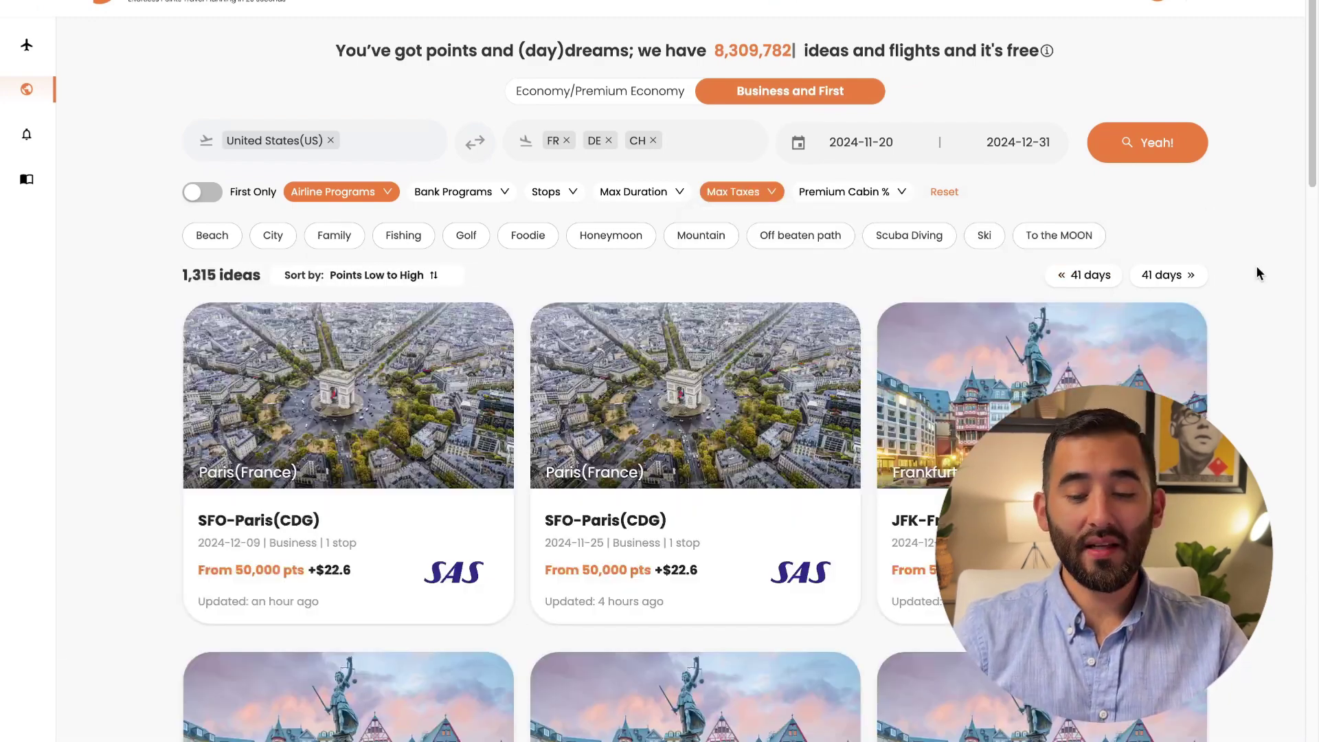
Filter the flights to a premium cabin share of at least 80% and browse the filtered results.
{"action": "scroll", "coordinate": [1256, 265], "scroll_direction": "down", "scroll_amount": 3}
{"action": "scroll", "coordinate": [1256, 272], "scroll_direction": "down", "scroll_amount": 2}
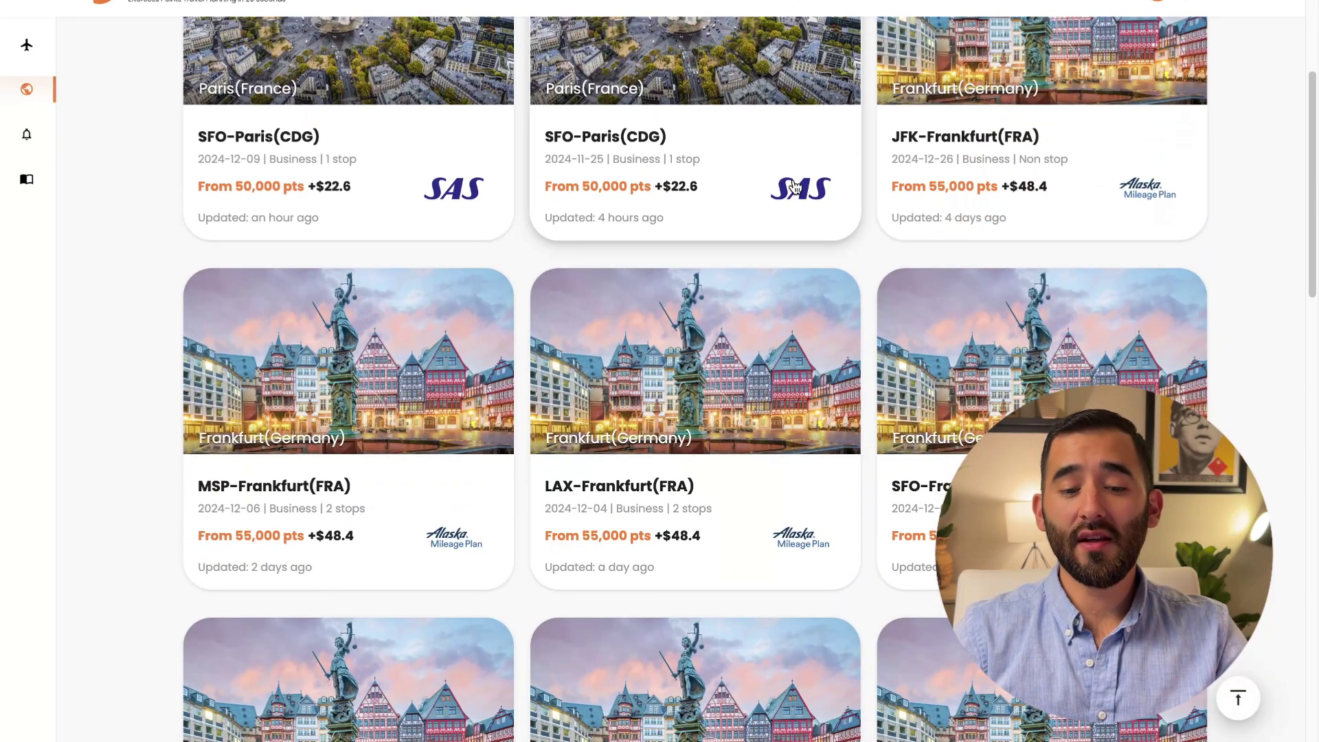
{"action": "scroll", "coordinate": [814, 204], "scroll_direction": "up", "scroll_amount": 5}
{"action": "left_click", "coordinate": [519, 194]}
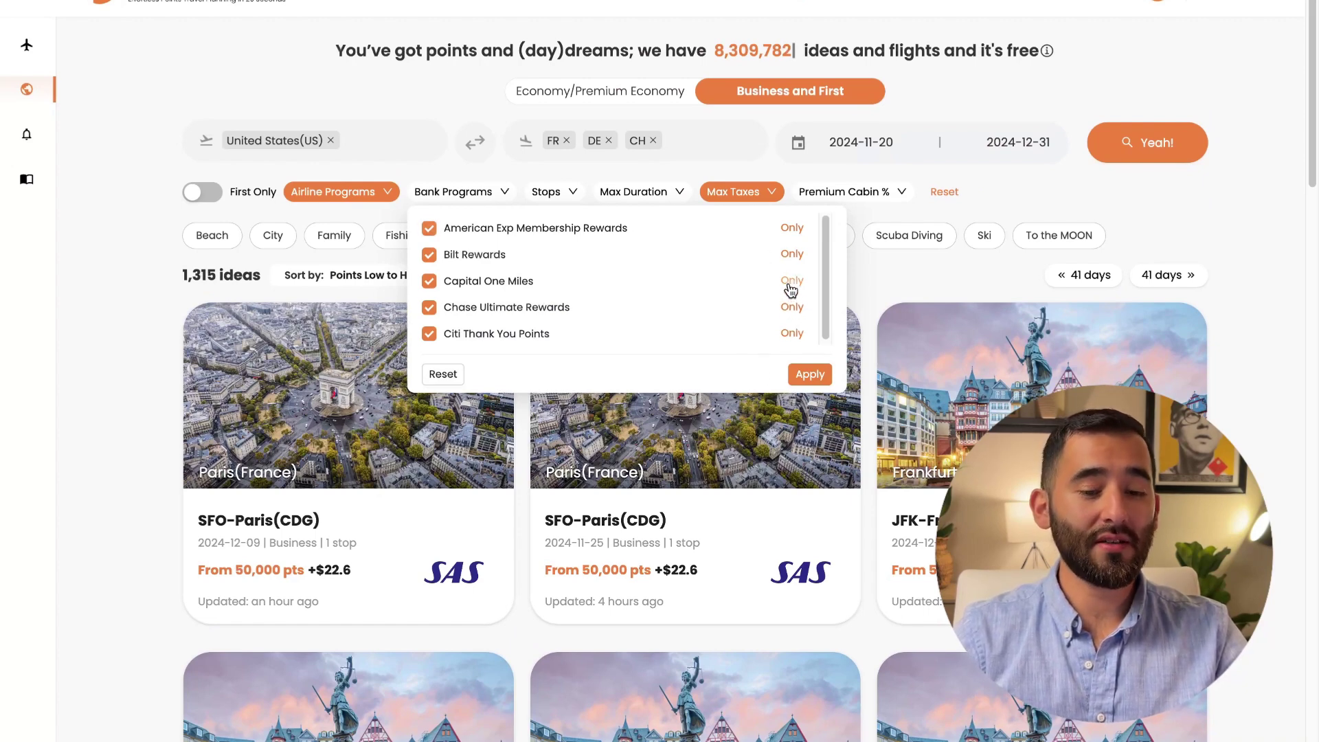
{"action": "left_click", "coordinate": [567, 193]}
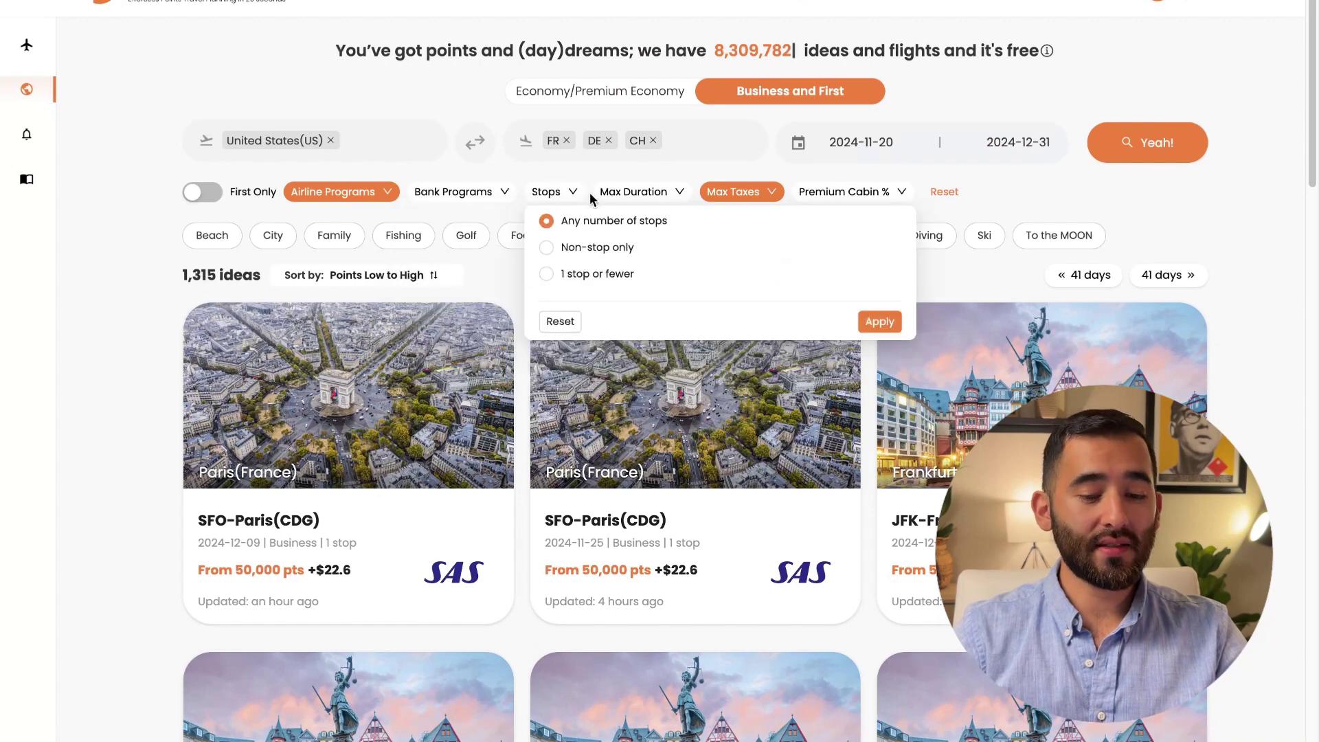
{"action": "left_click", "coordinate": [638, 194]}
{"action": "left_click", "coordinate": [864, 193]}
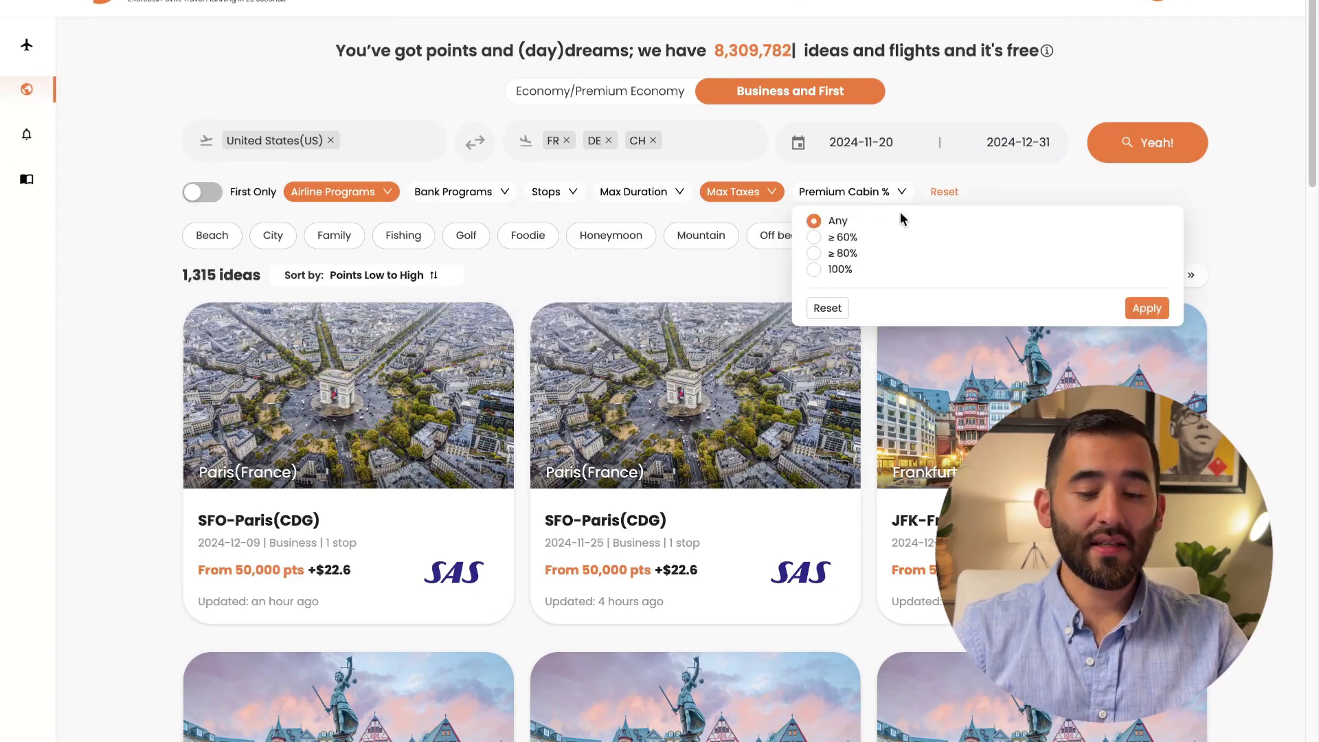
{"action": "left_click", "coordinate": [847, 254]}
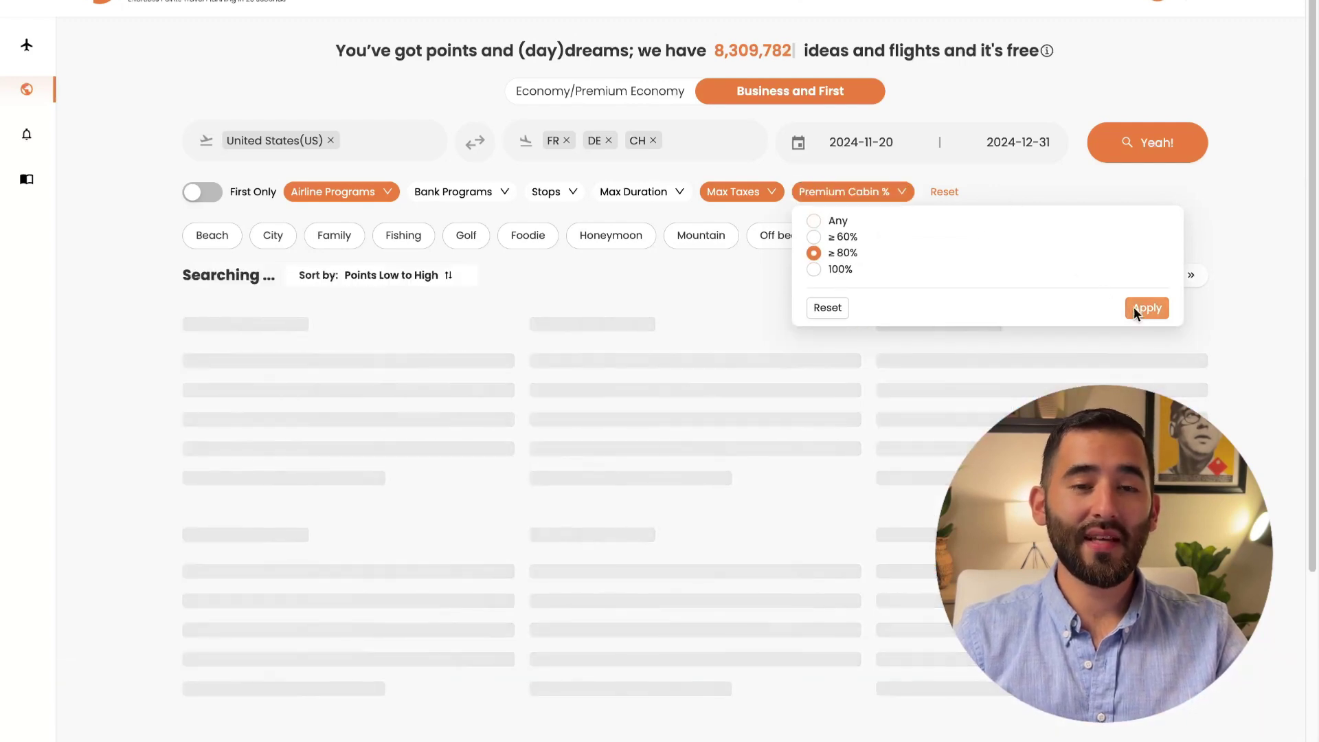
{"action": "left_click", "coordinate": [1146, 308]}
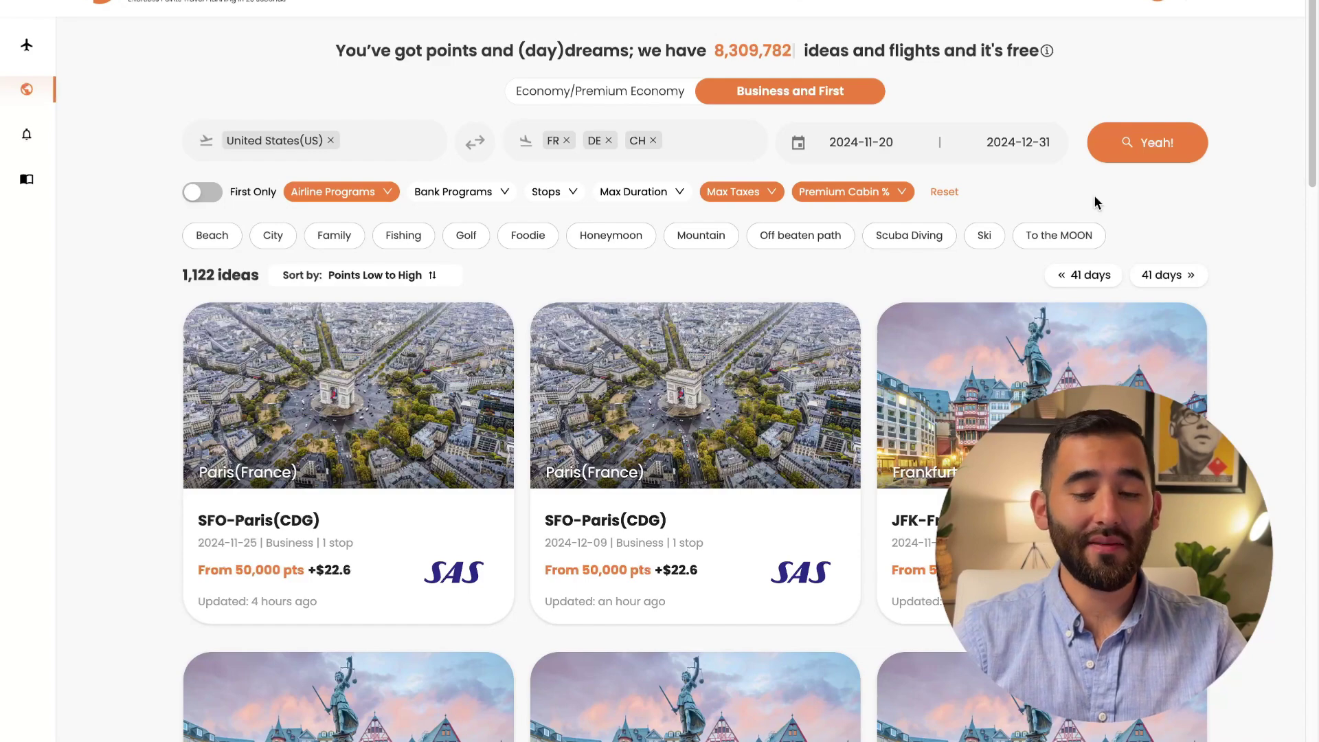
{"action": "scroll", "coordinate": [1091, 320], "scroll_direction": "down", "scroll_amount": 3}
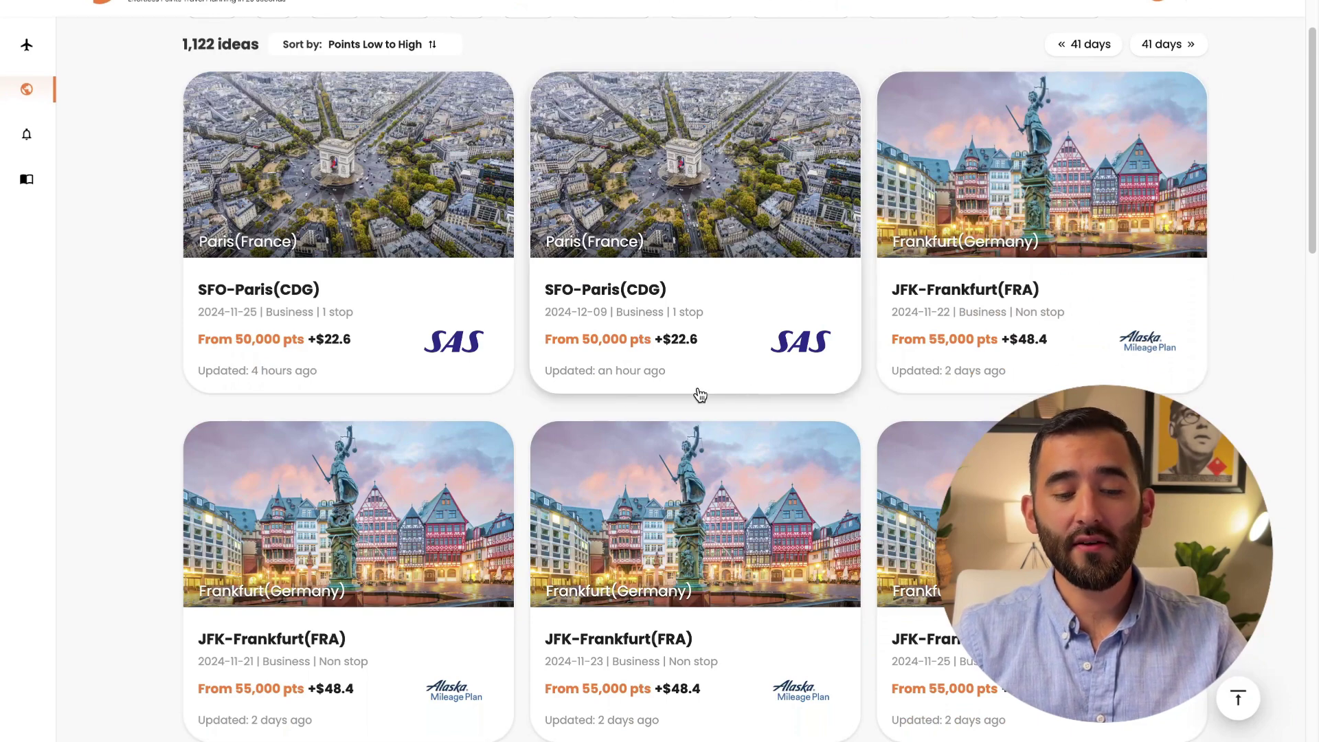
{"action": "scroll", "coordinate": [625, 394], "scroll_direction": "down", "scroll_amount": 1}
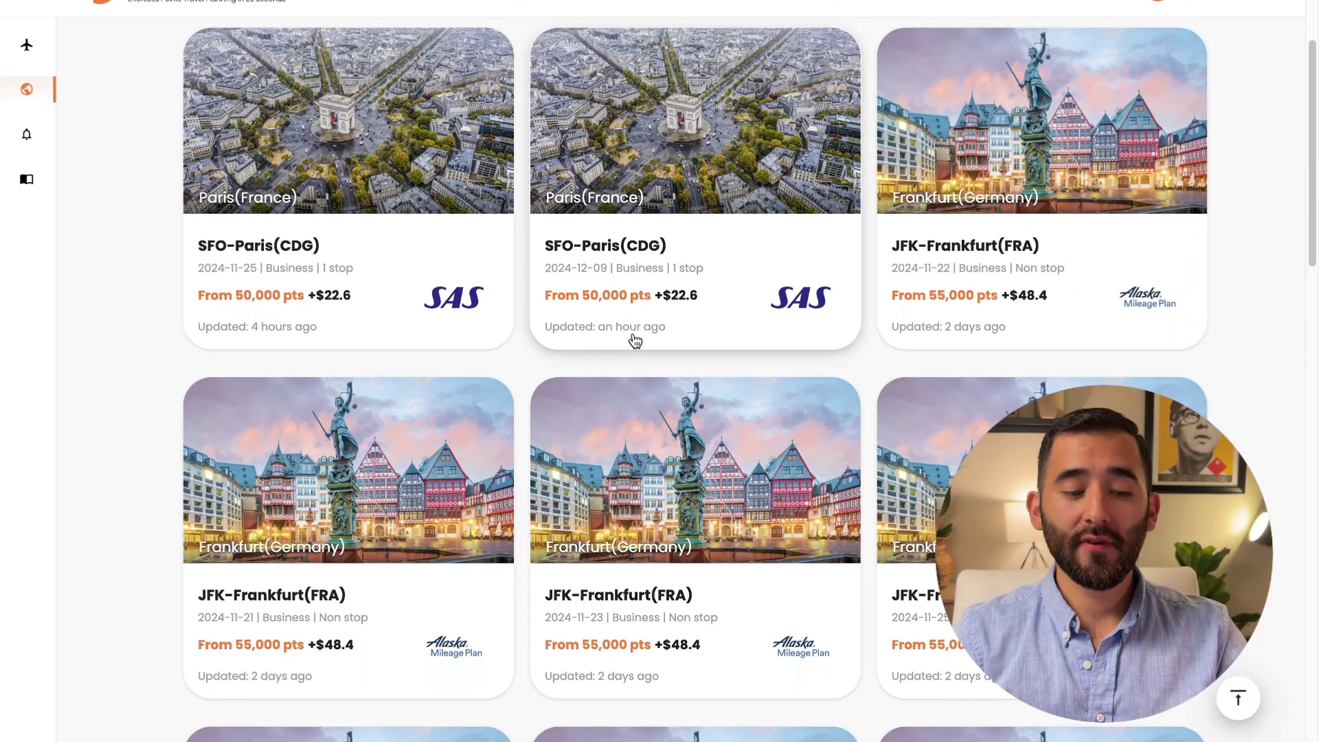
Check real-time availability of the SFO–Paris SAS business flight on 2024-12-09, and show only the alternative flights for Tuesday, December 10.
{"action": "scroll", "coordinate": [635, 341], "scroll_direction": "down", "scroll_amount": 5}
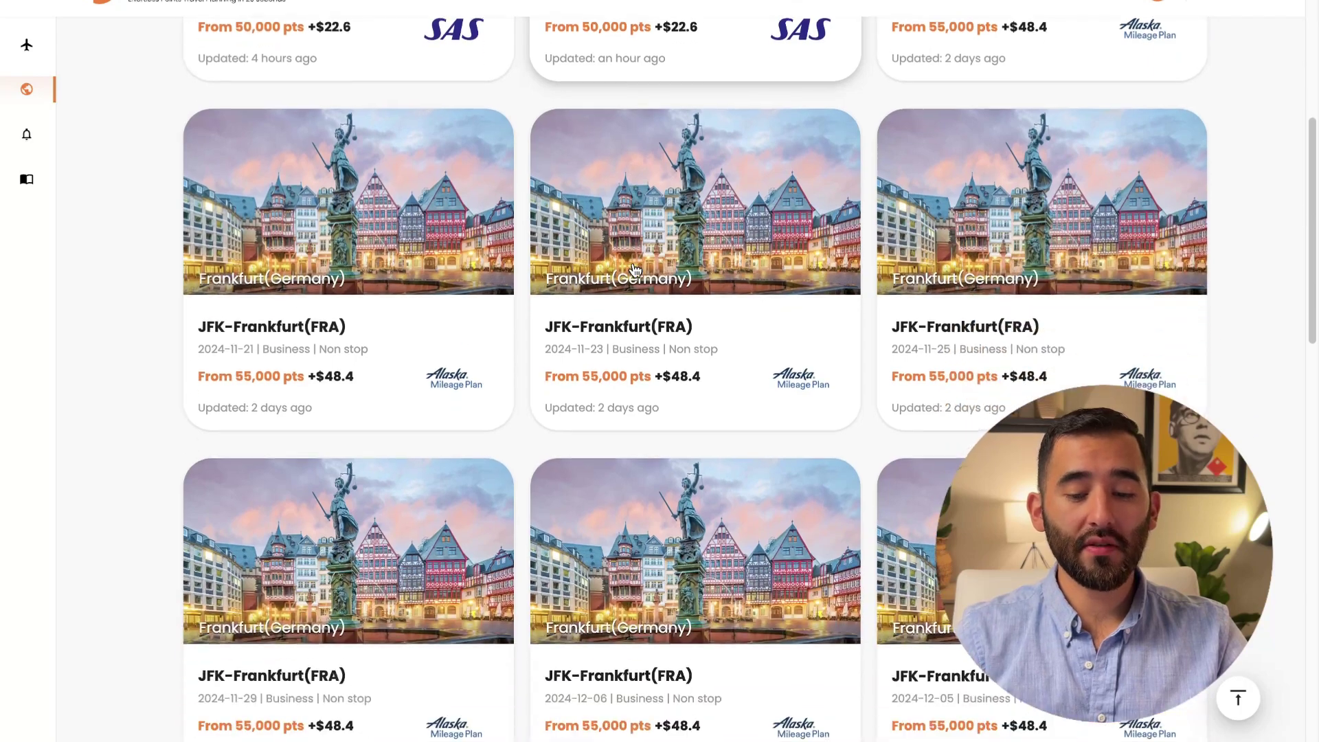
{"action": "scroll", "coordinate": [634, 268], "scroll_direction": "down", "scroll_amount": 5}
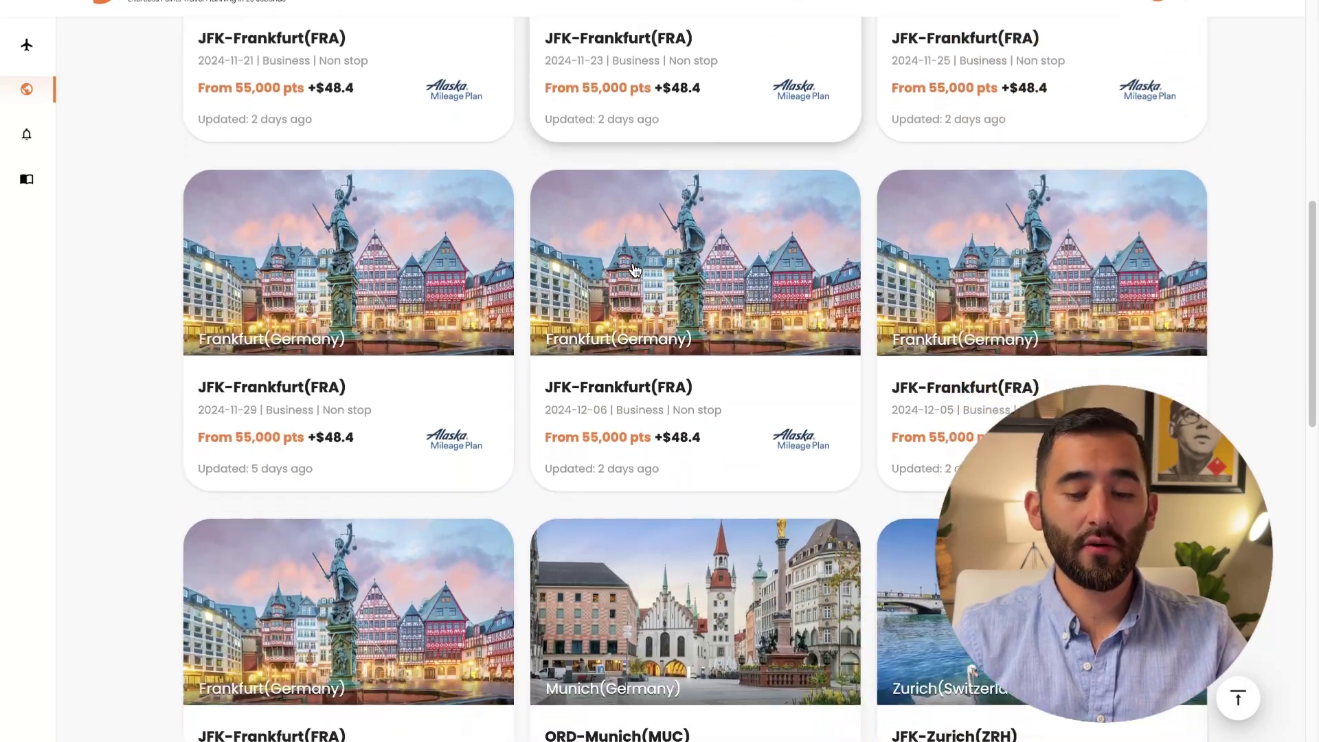
{"action": "scroll", "coordinate": [634, 269], "scroll_direction": "up", "scroll_amount": 10}
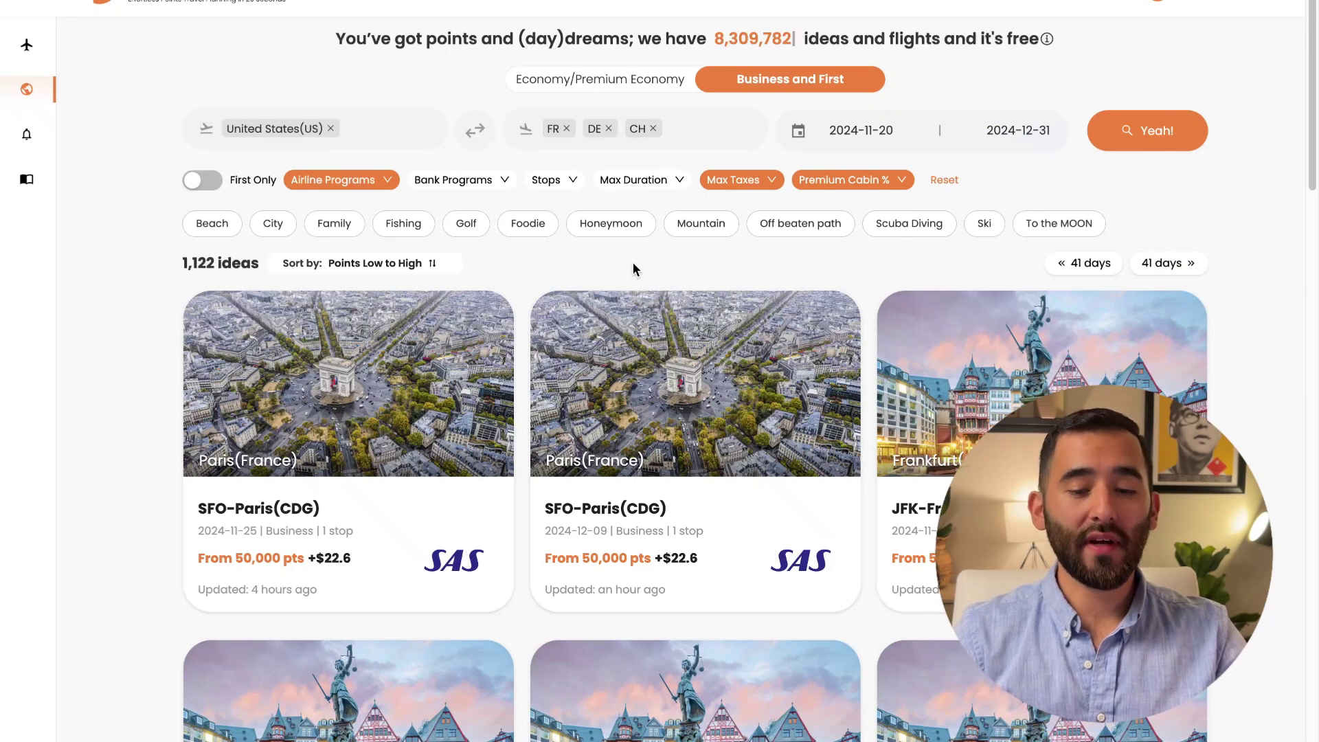
{"action": "scroll", "coordinate": [633, 264], "scroll_direction": "up", "scroll_amount": 1}
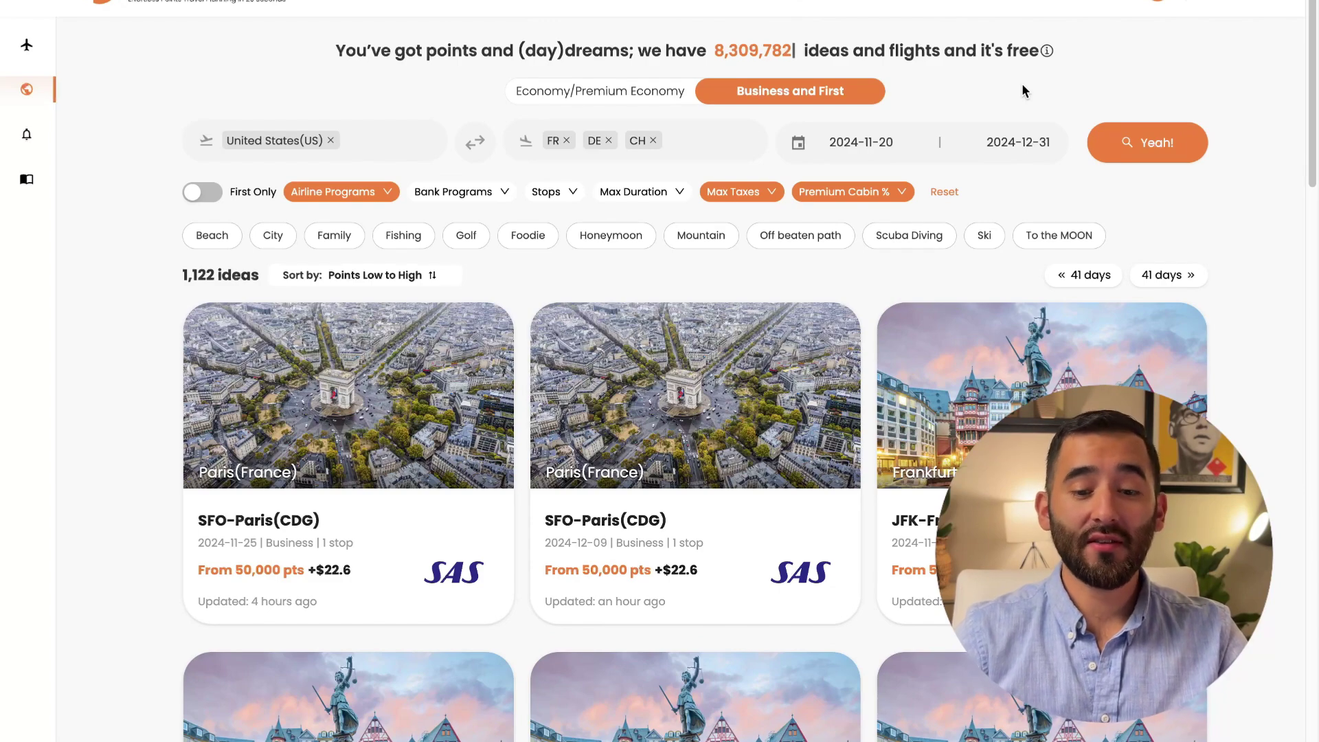
{"action": "scroll", "coordinate": [781, 262], "scroll_direction": "down", "scroll_amount": 4}
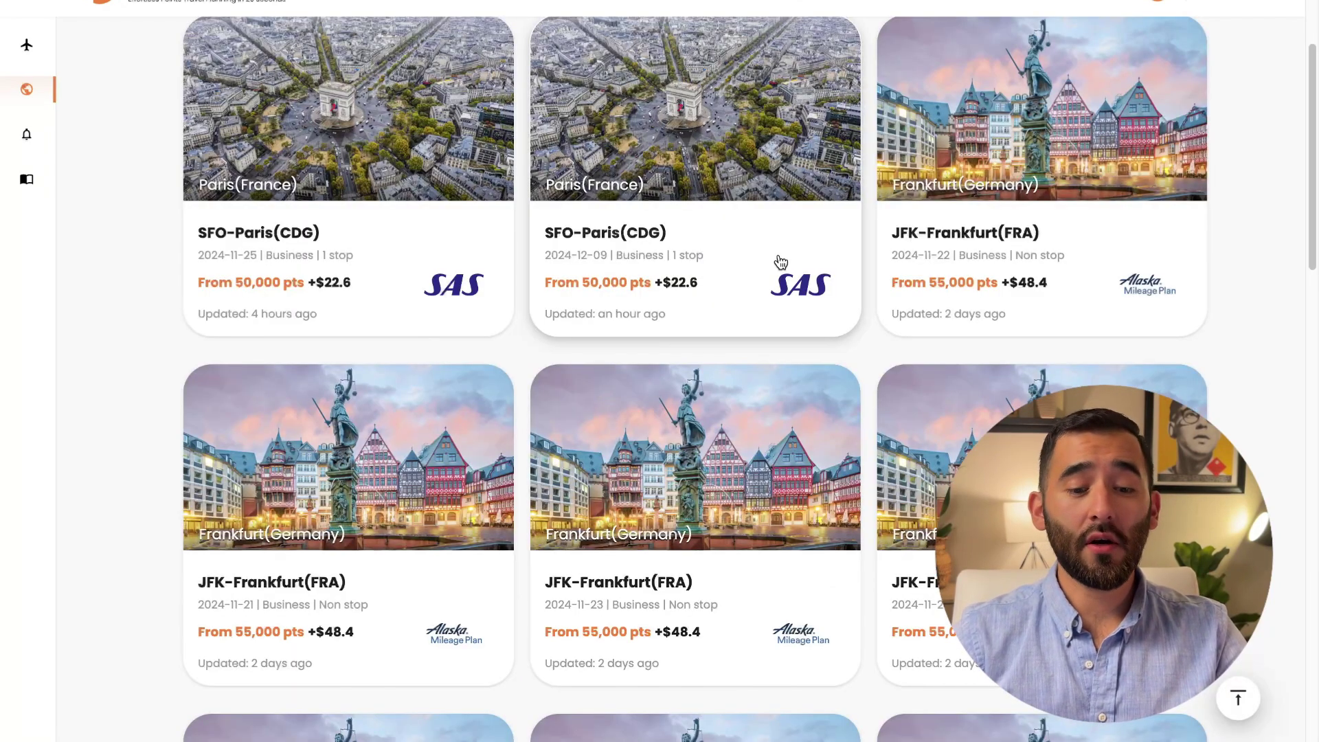
{"action": "left_click", "coordinate": [761, 237]}
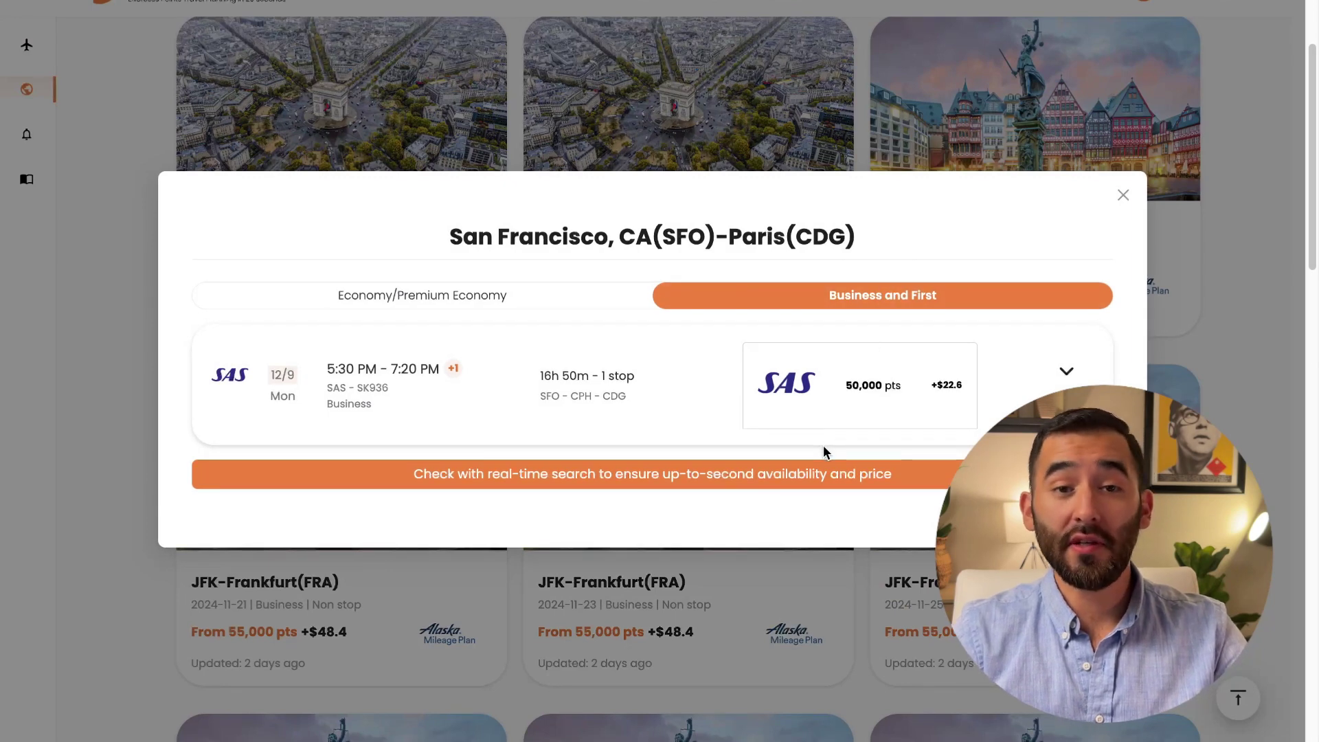
{"action": "left_click", "coordinate": [689, 474]}
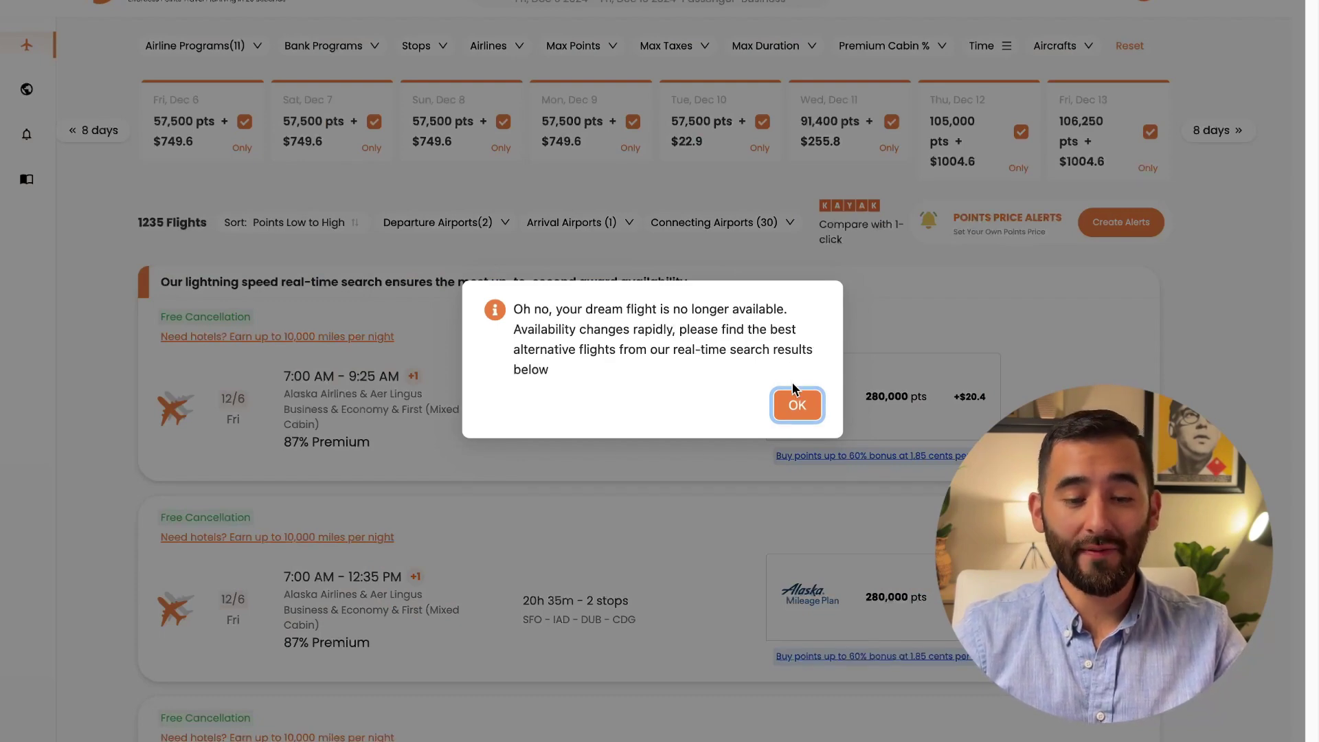
{"action": "left_click", "coordinate": [799, 404]}
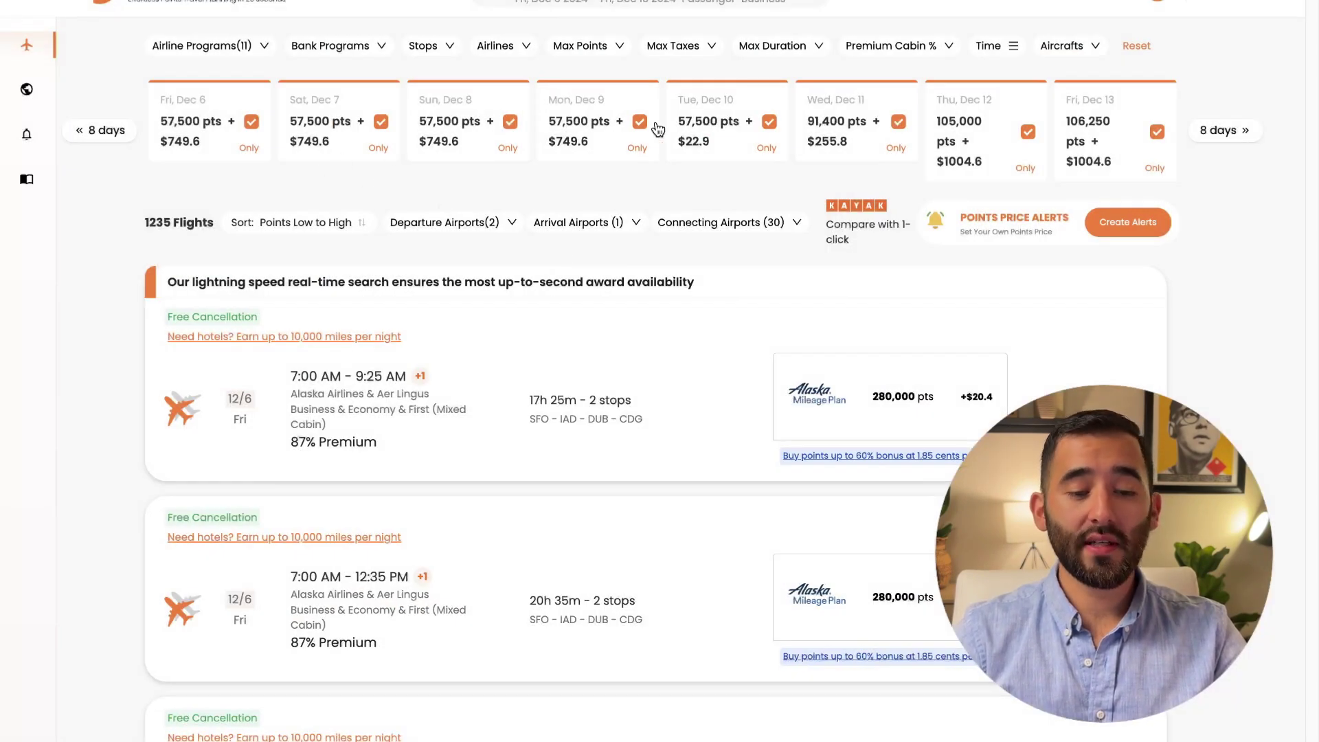
{"action": "left_click", "coordinate": [767, 149]}
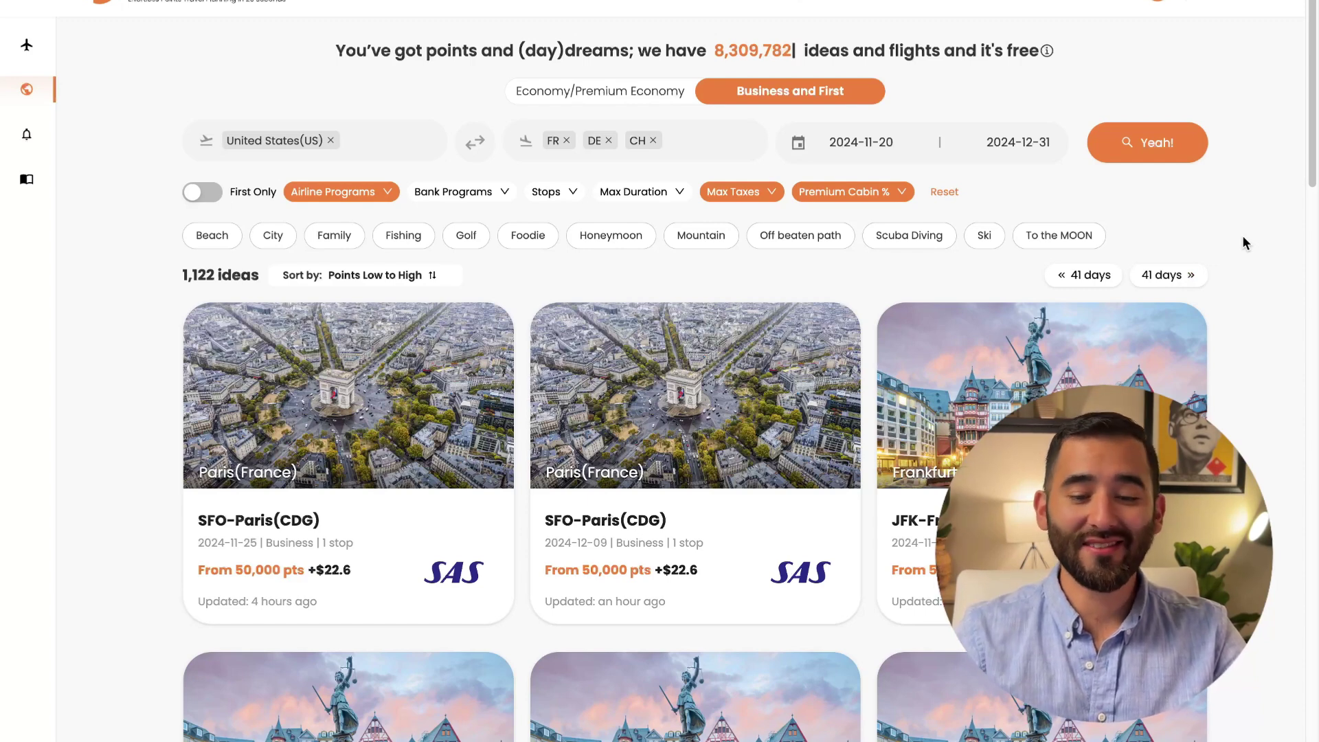
Swap the origin and destination to search return flights from France, Germany and Switzerland to the United States.
{"action": "left_click", "coordinate": [479, 147]}
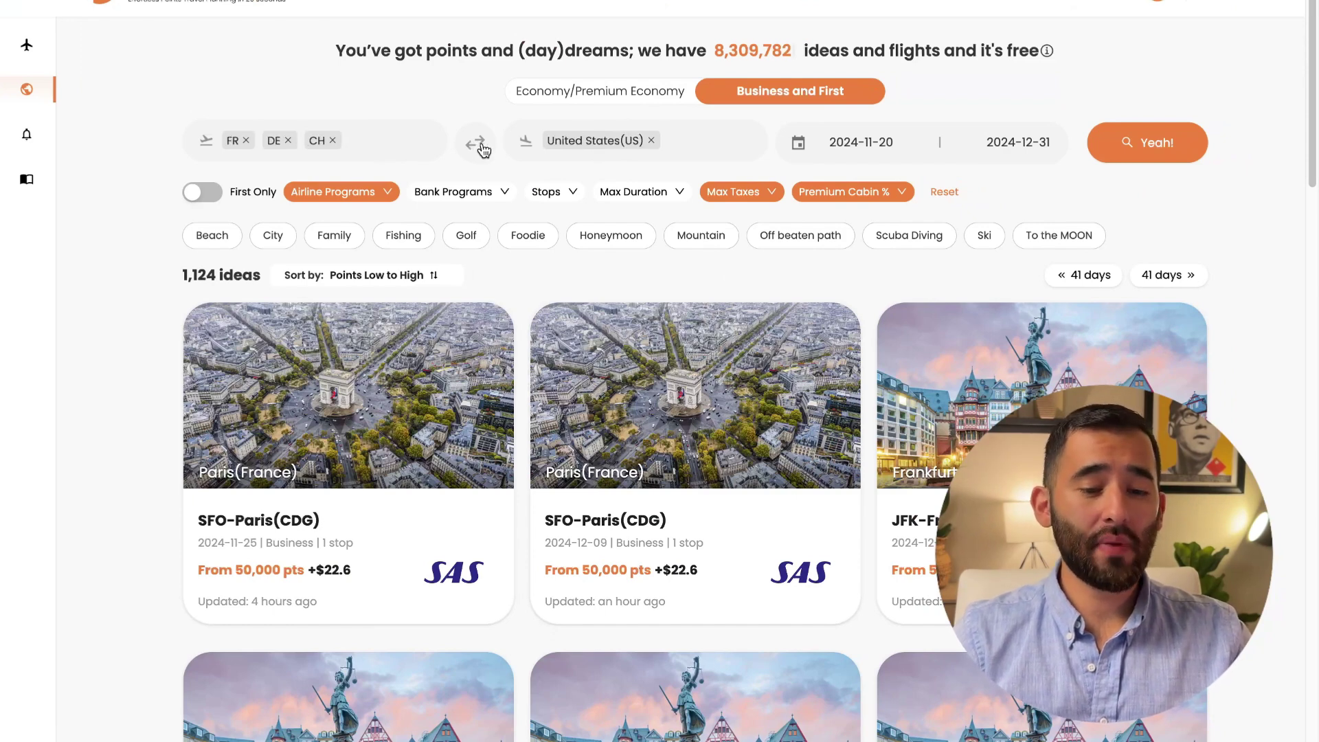